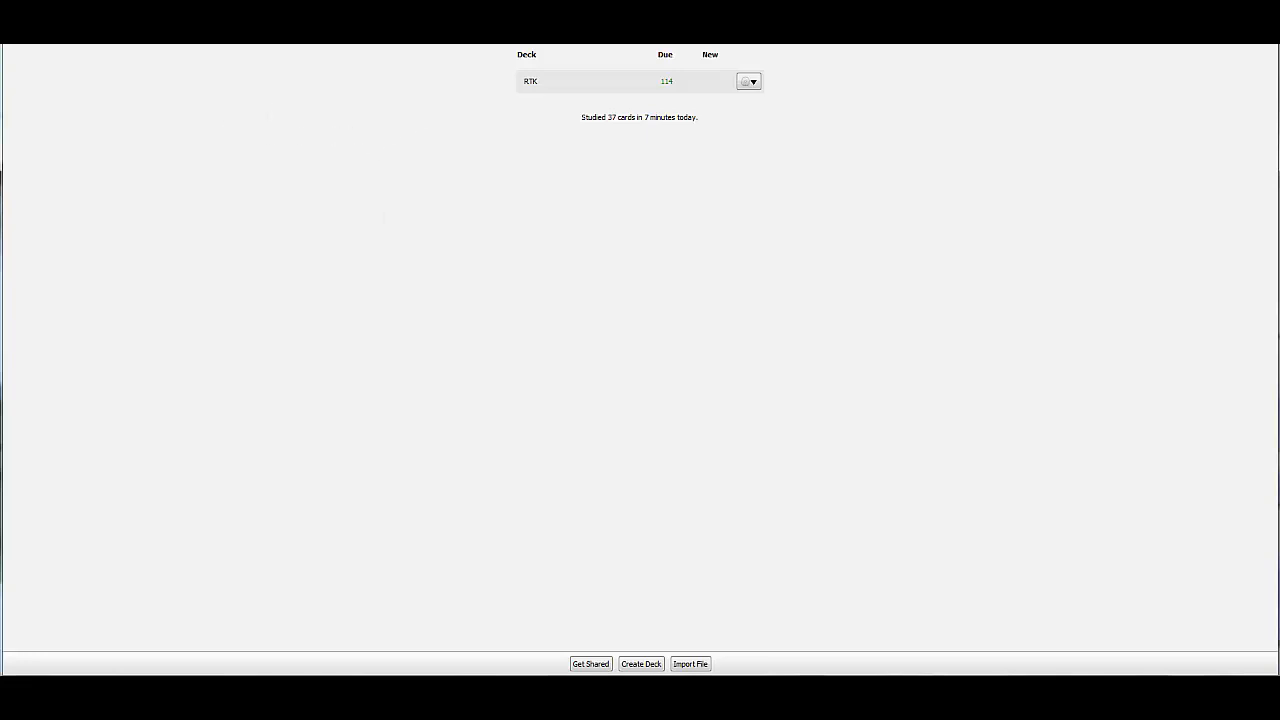
# Create a new deck named rteekay
pyautogui.moveTo(640, 0); pyautogui.dragTo(640, 41)
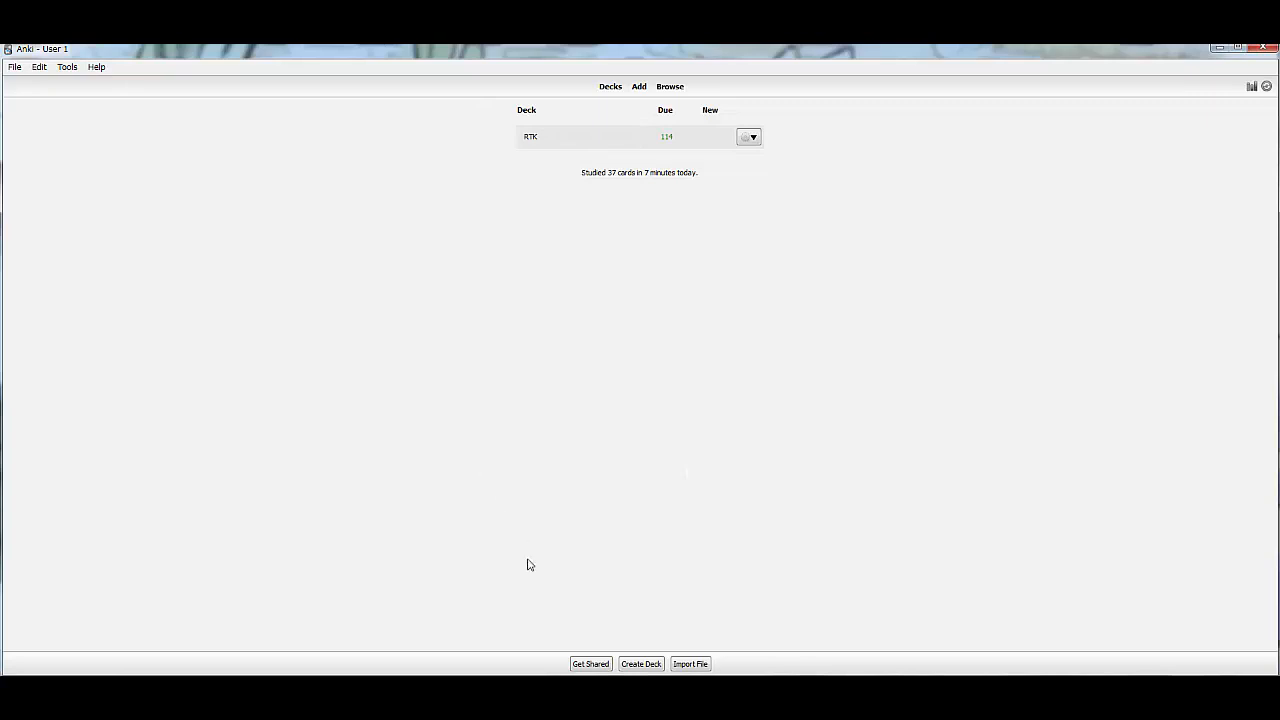
pyautogui.click(642, 664)
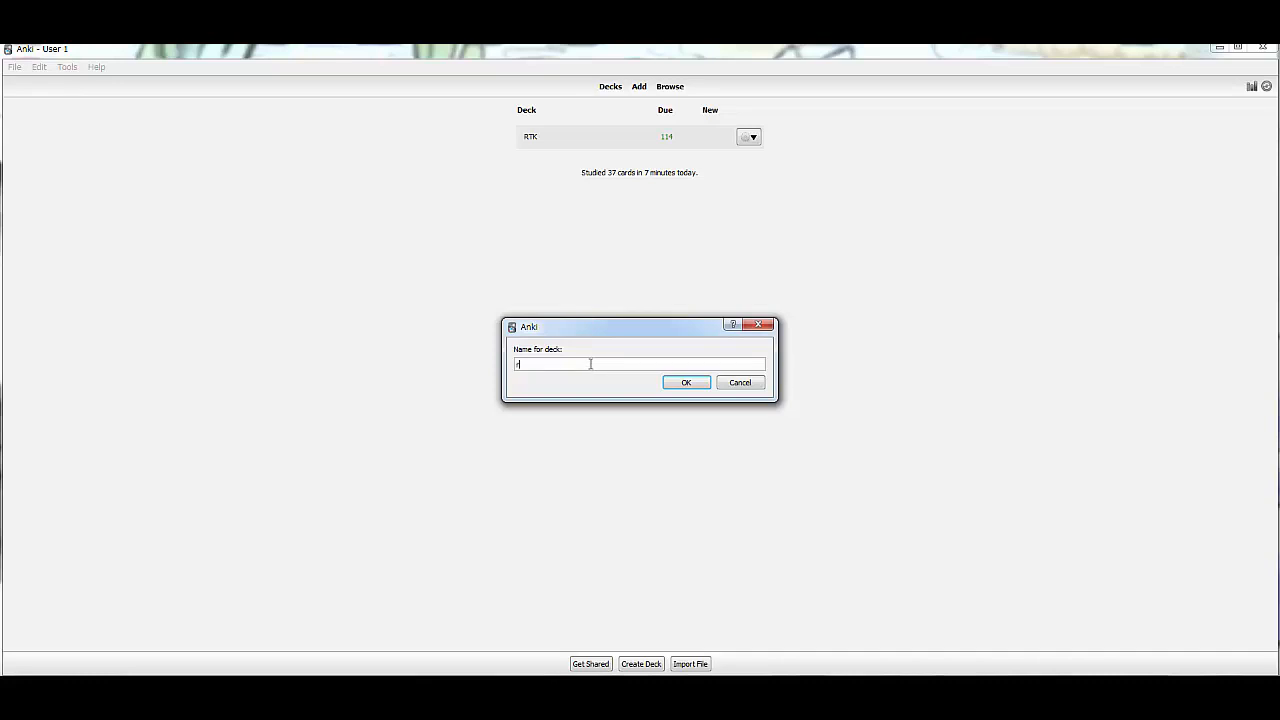
pyautogui.write('ay')
pyautogui.press('Return')
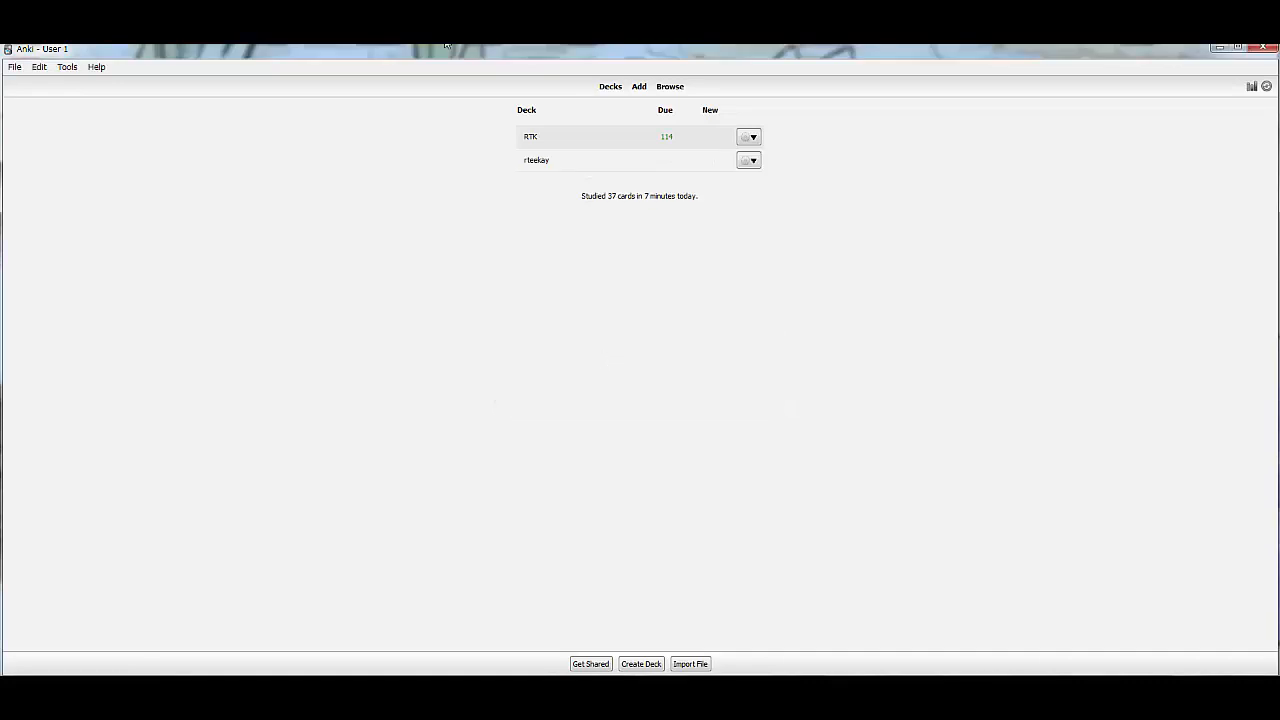
# Open the rteekay deck and start a new Basic card with rteekay chosen as its deck
pyautogui.click(536, 161)
pyautogui.click(646, 91)
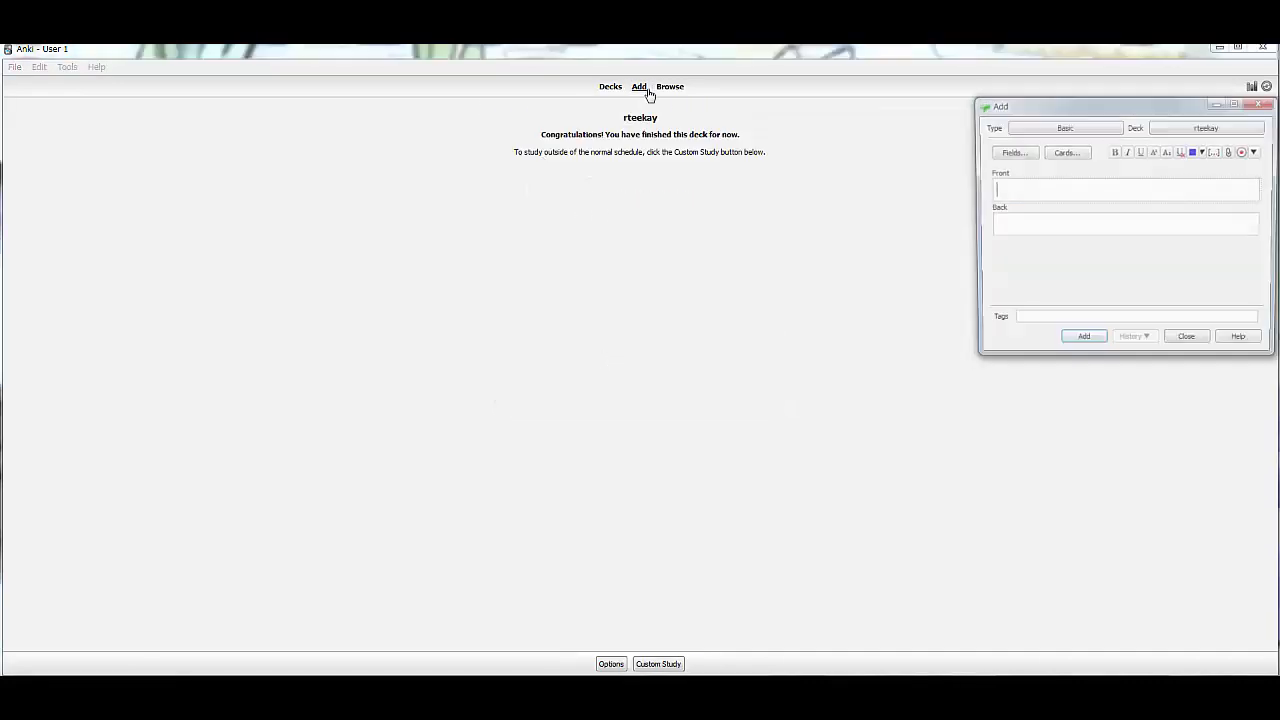
pyautogui.moveTo(1165, 106); pyautogui.dragTo(637, 185)
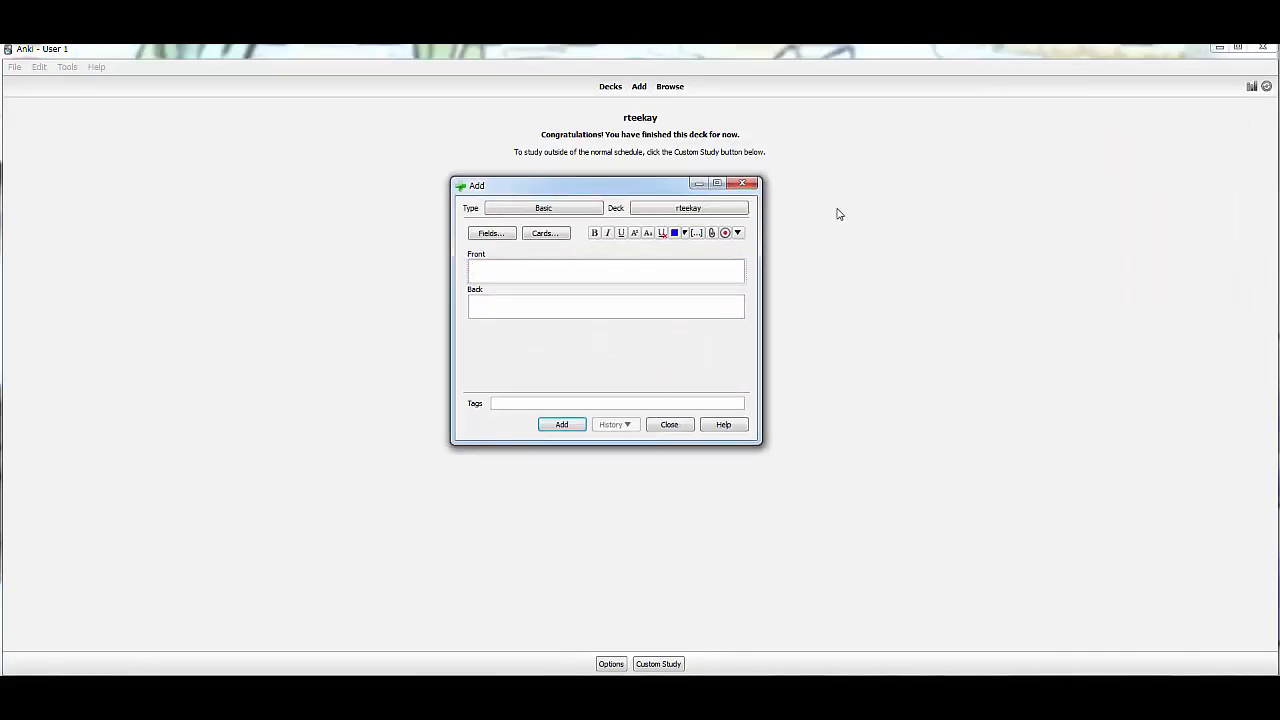
pyautogui.click(726, 210)
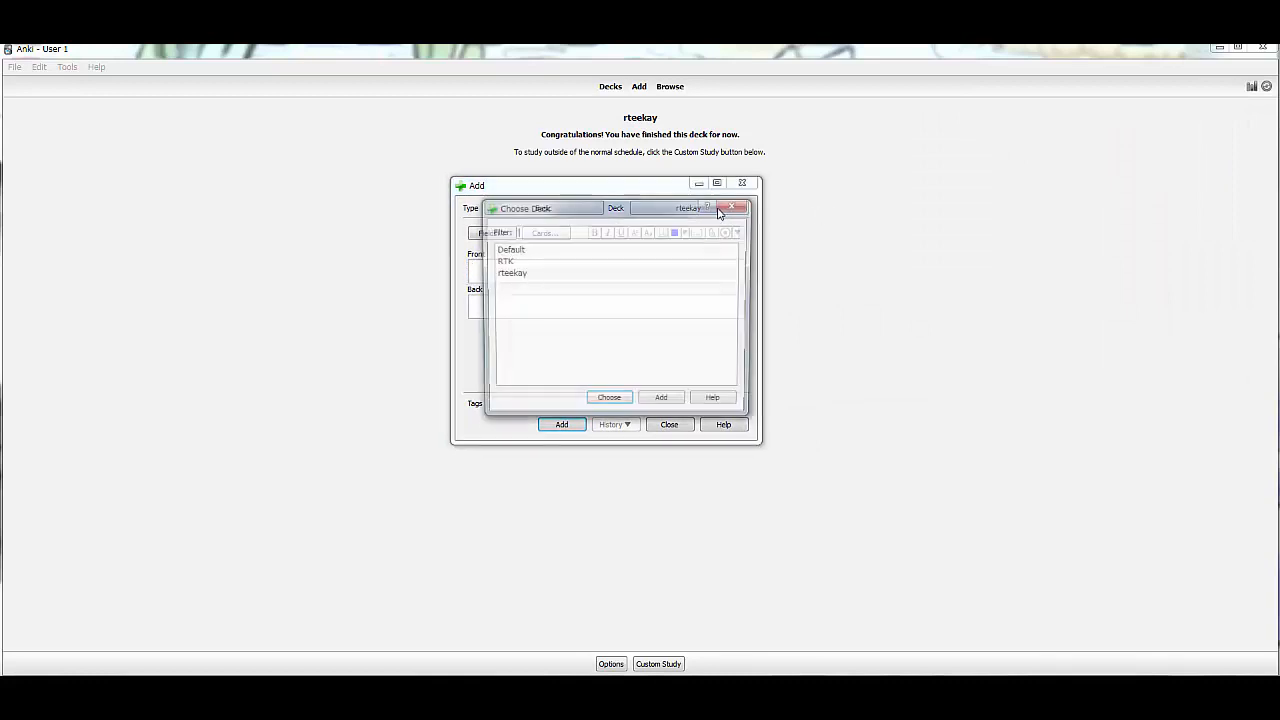
pyautogui.click(528, 274)
pyautogui.click(735, 205)
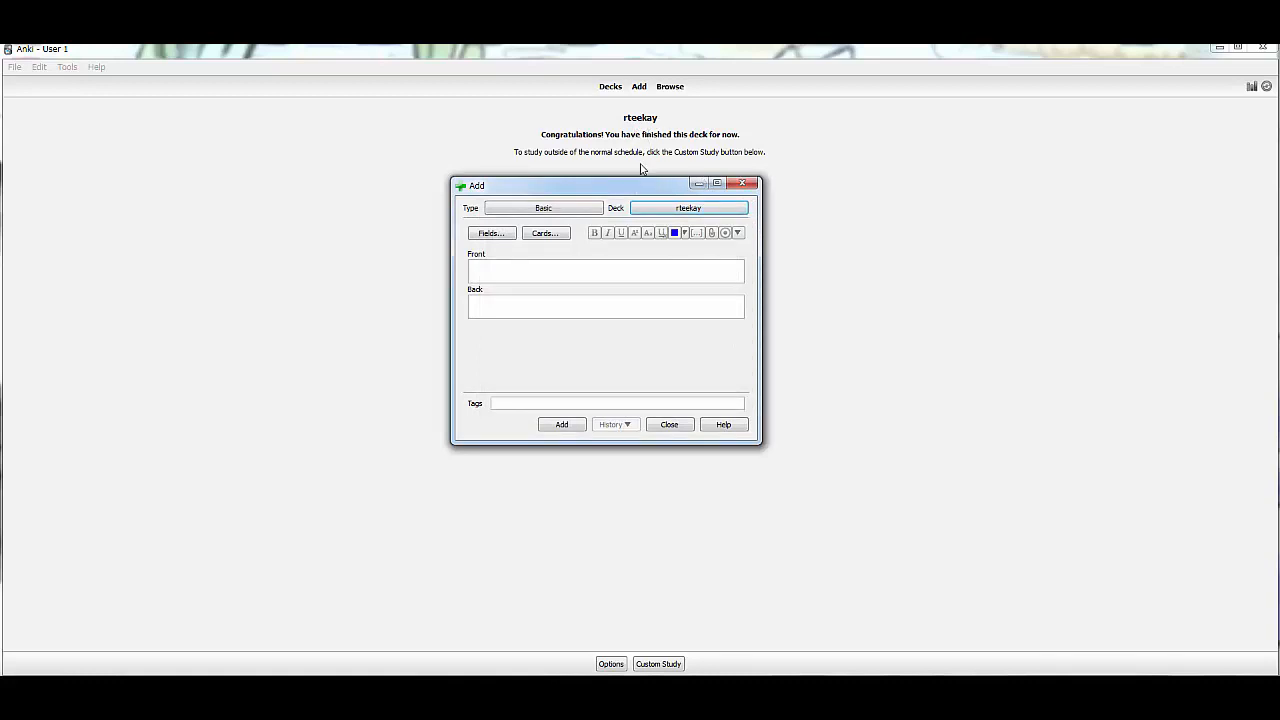
pyautogui.click(575, 269)
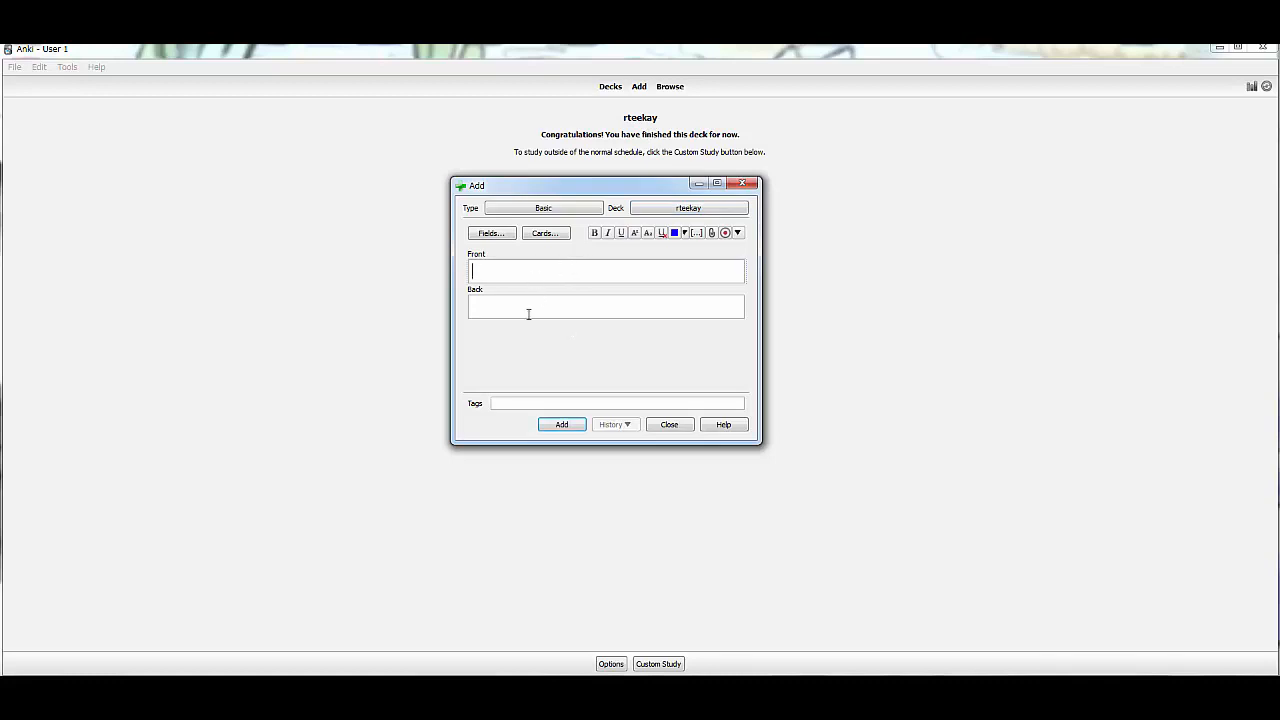
# Switch to the Kanji Koohii website in the browser and start studying with kanji #1
pyautogui.click(66, 688)
pyautogui.click(129, 620)
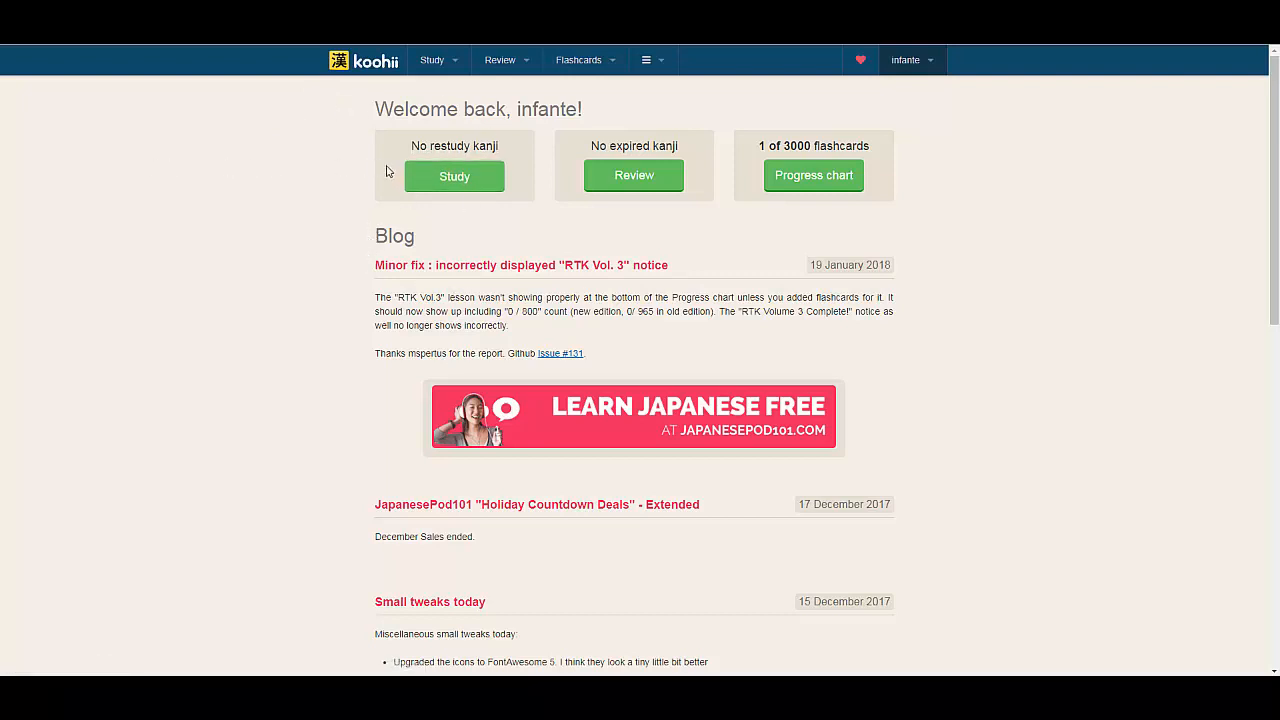
pyautogui.click(441, 171)
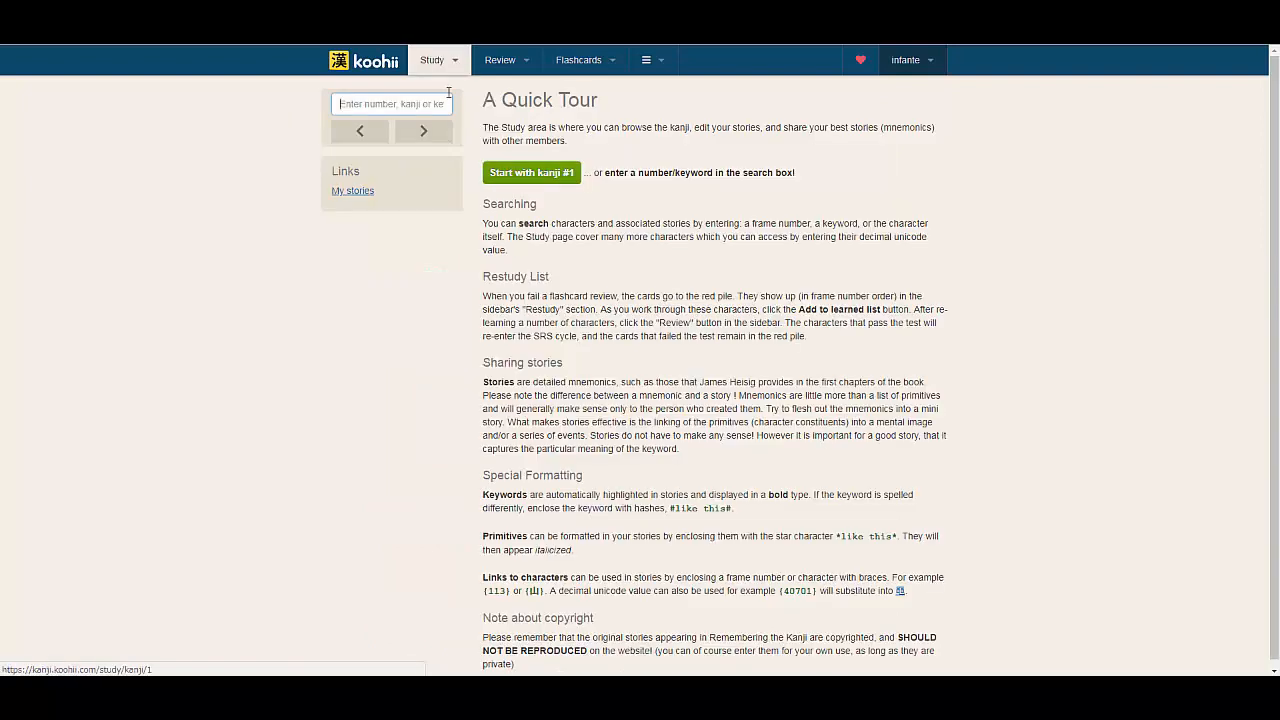
pyautogui.click(538, 177)
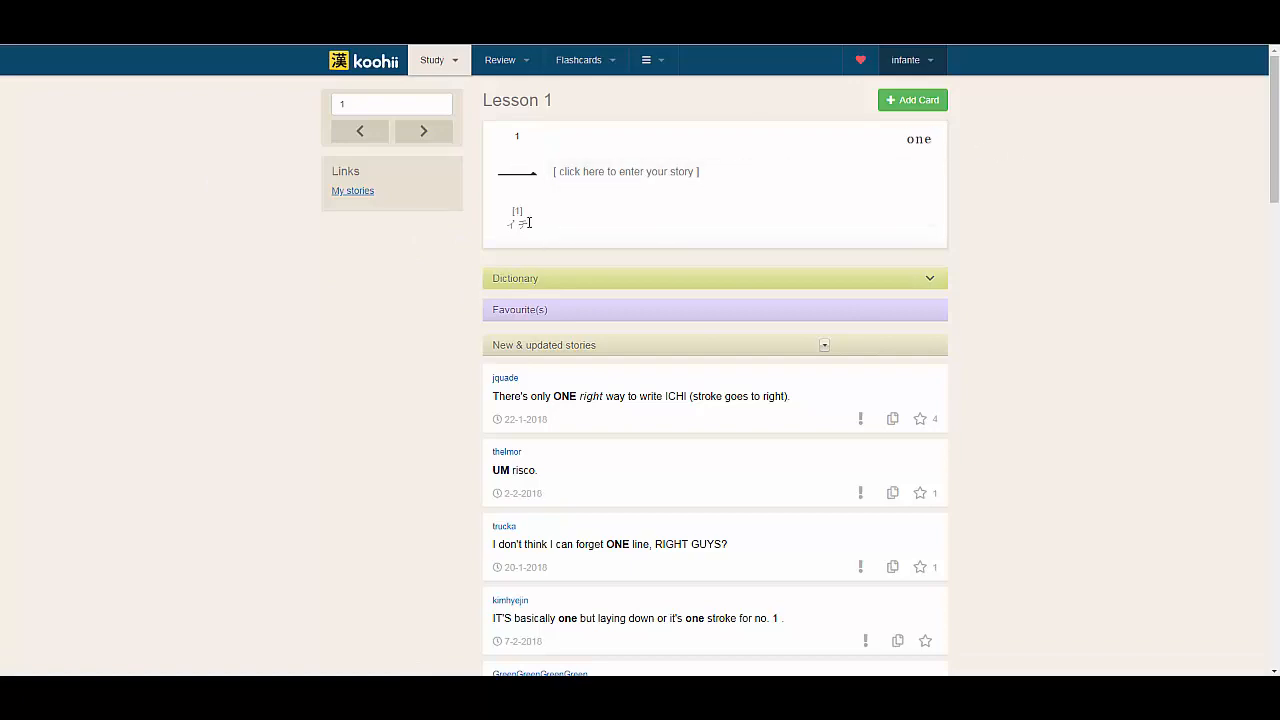
# Copy the kanji character for "one" from its Lesson 1 entry
pyautogui.scroll(-4, 503, 363)
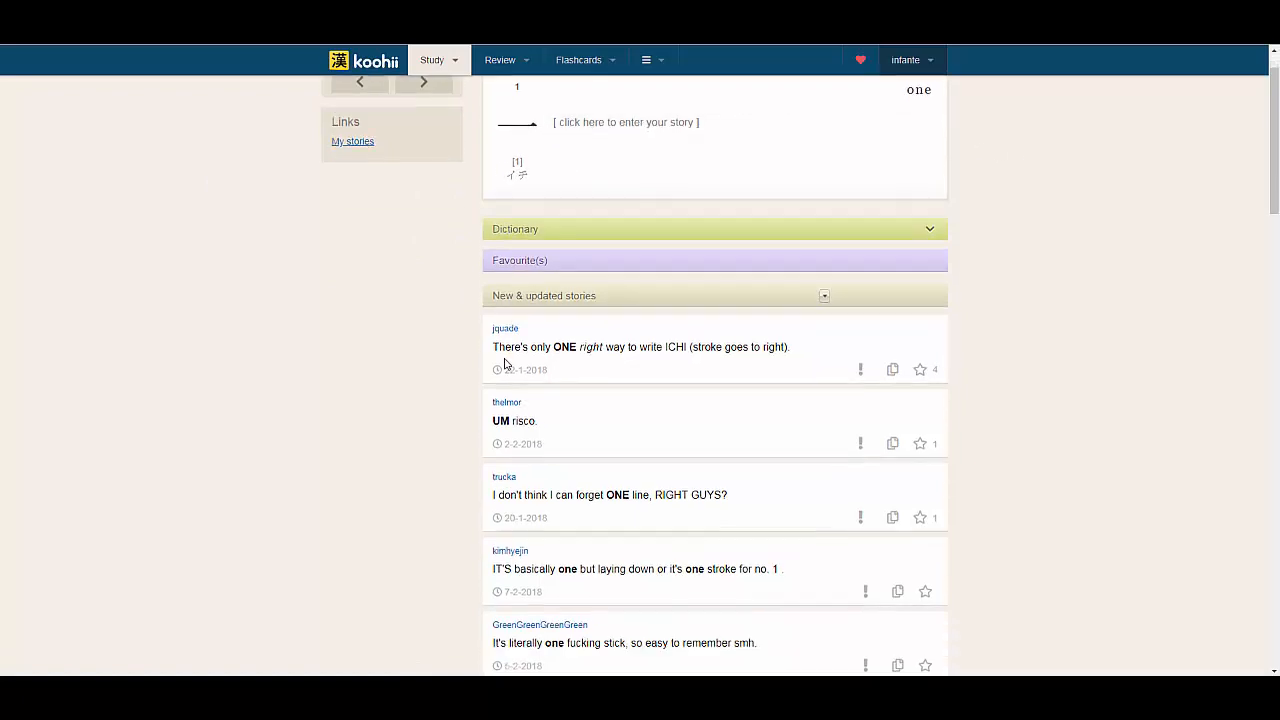
pyautogui.scroll(3, 505, 364)
pyautogui.scroll(1, 505, 363)
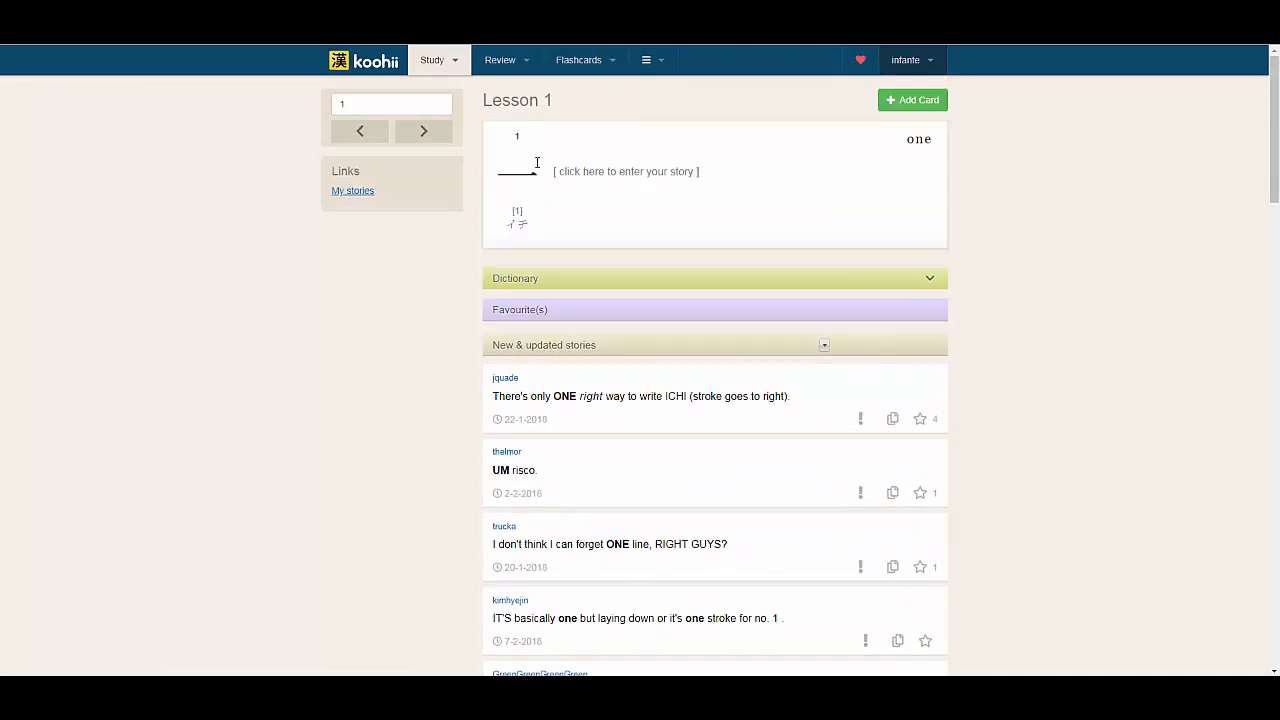
pyautogui.doubleClick(535, 169)
pyautogui.scroll(-3, 471, 300)
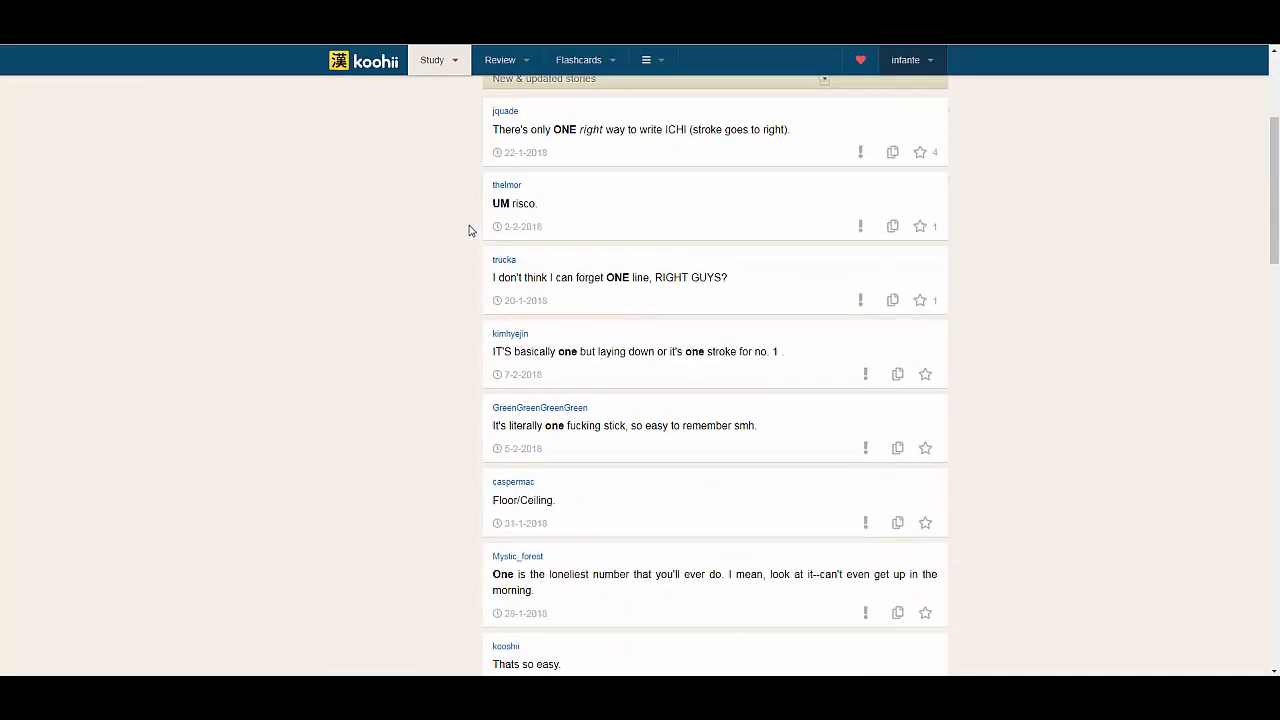
pyautogui.scroll(3, 470, 231)
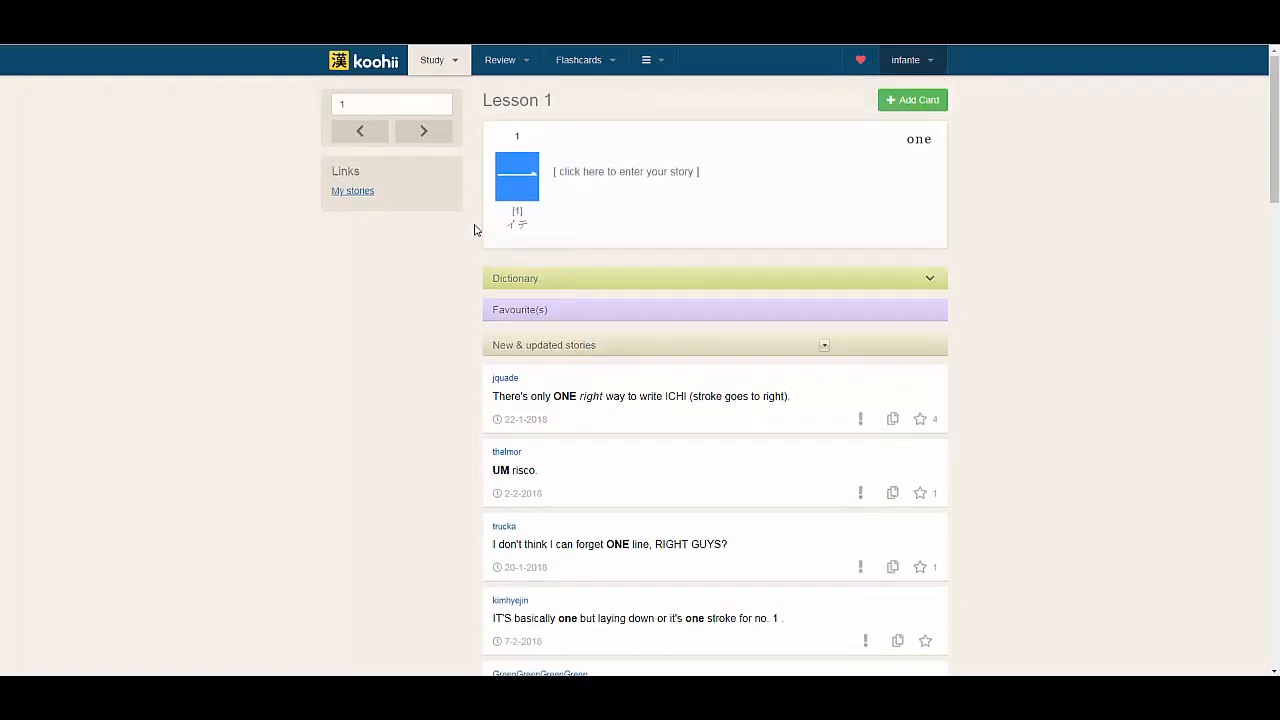
pyautogui.rightClick(527, 175)
pyautogui.click(561, 184)
# Switch to Anki's card-adding window and place it beside the kanji entry on the Koohii page
pyautogui.click(223, 688)
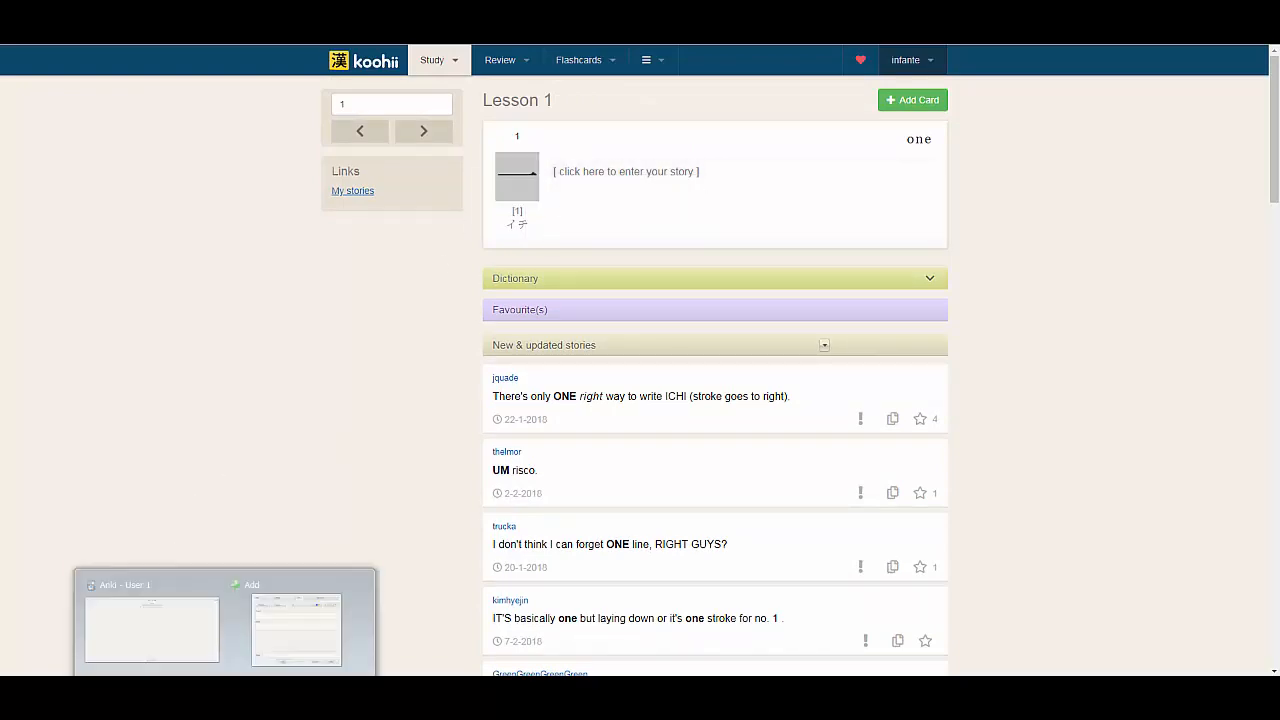
pyautogui.click(306, 623)
pyautogui.moveTo(721, 185); pyautogui.dragTo(398, 185)
pyautogui.click(378, 180)
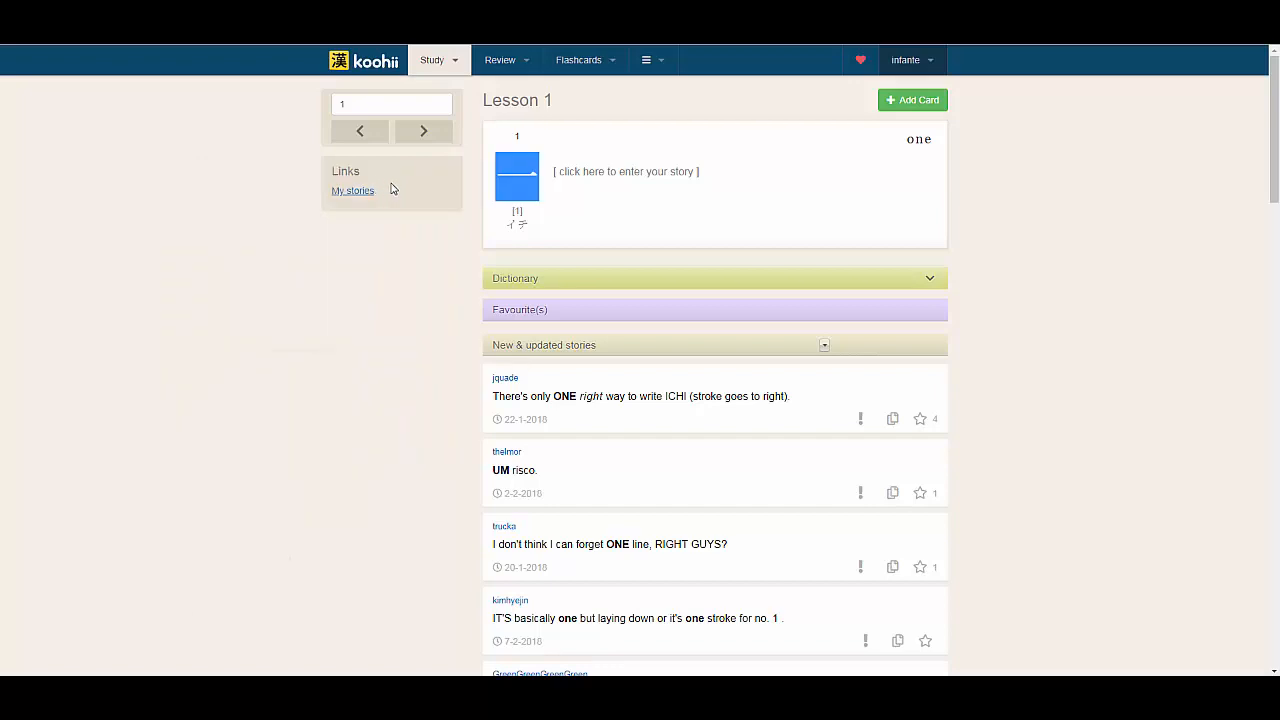
pyautogui.hotkey('alt', 'Tab')
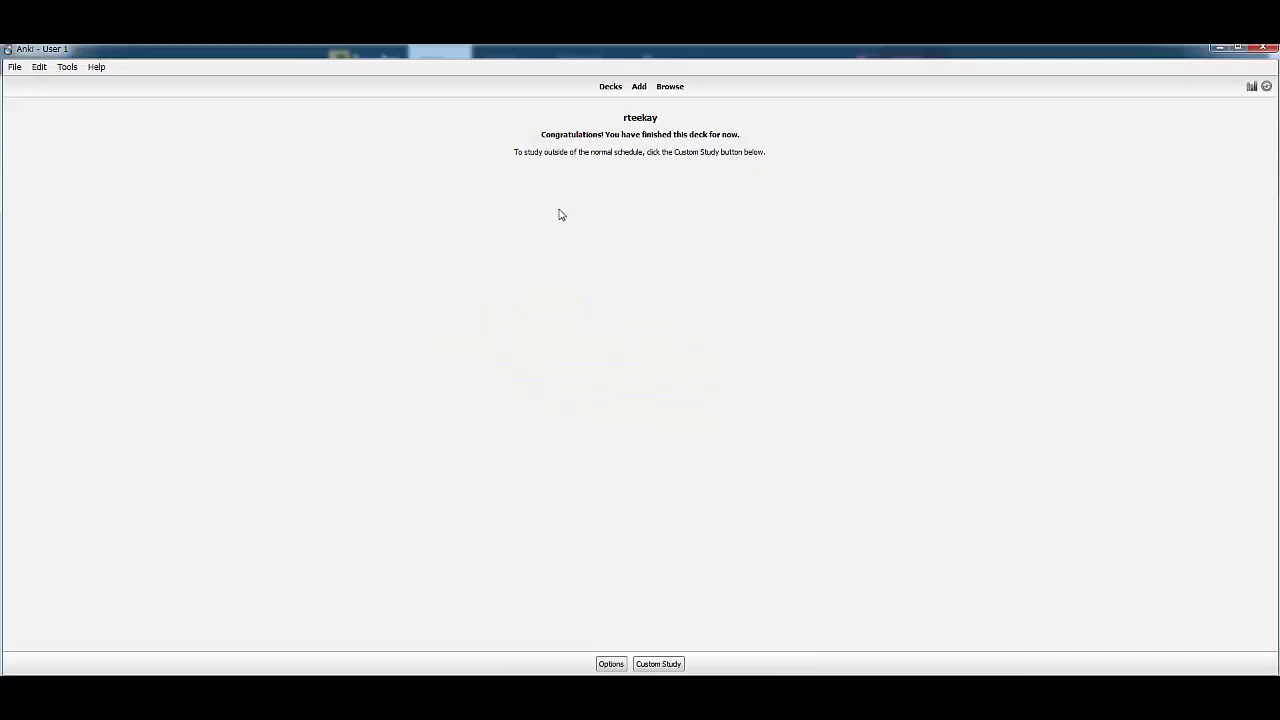
pyautogui.click(1217, 47)
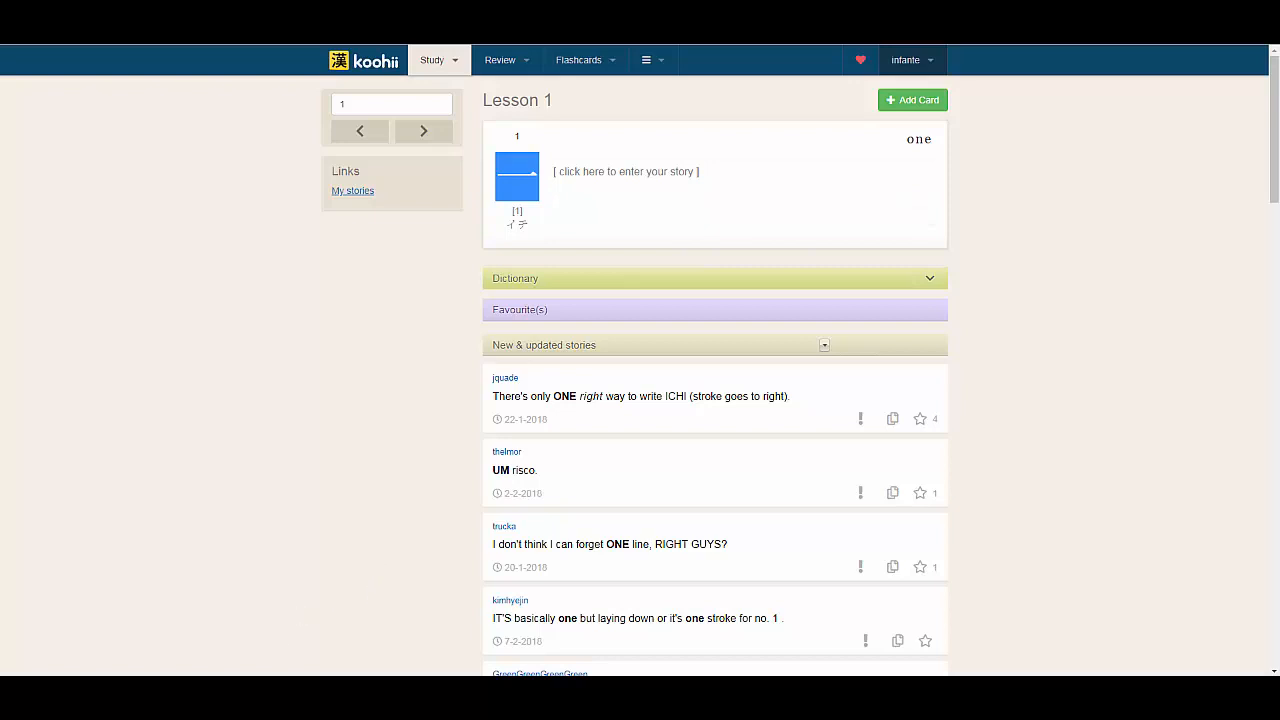
pyautogui.click(225, 688)
pyautogui.click(313, 637)
pyautogui.moveTo(369, 182); pyautogui.dragTo(336, 175)
pyautogui.click(342, 167)
pyautogui.click(186, 377)
pyautogui.click(271, 645)
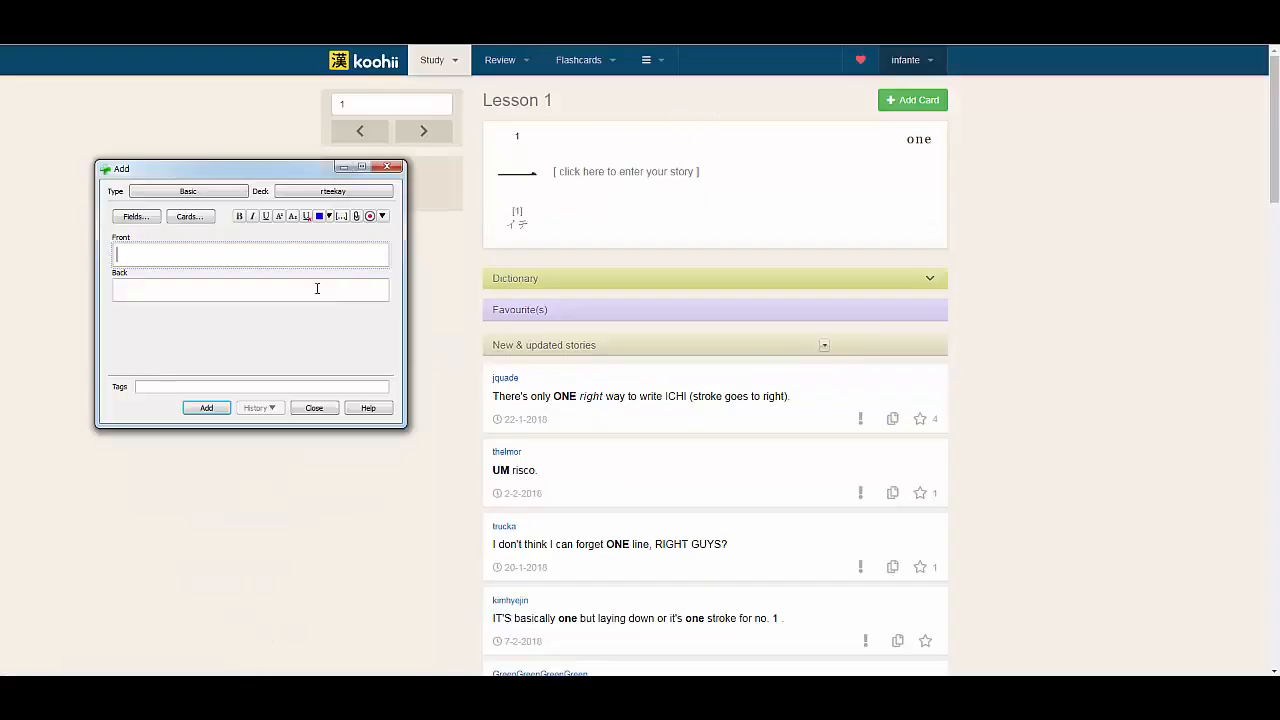
pyautogui.moveTo(262, 172); pyautogui.dragTo(265, 148)
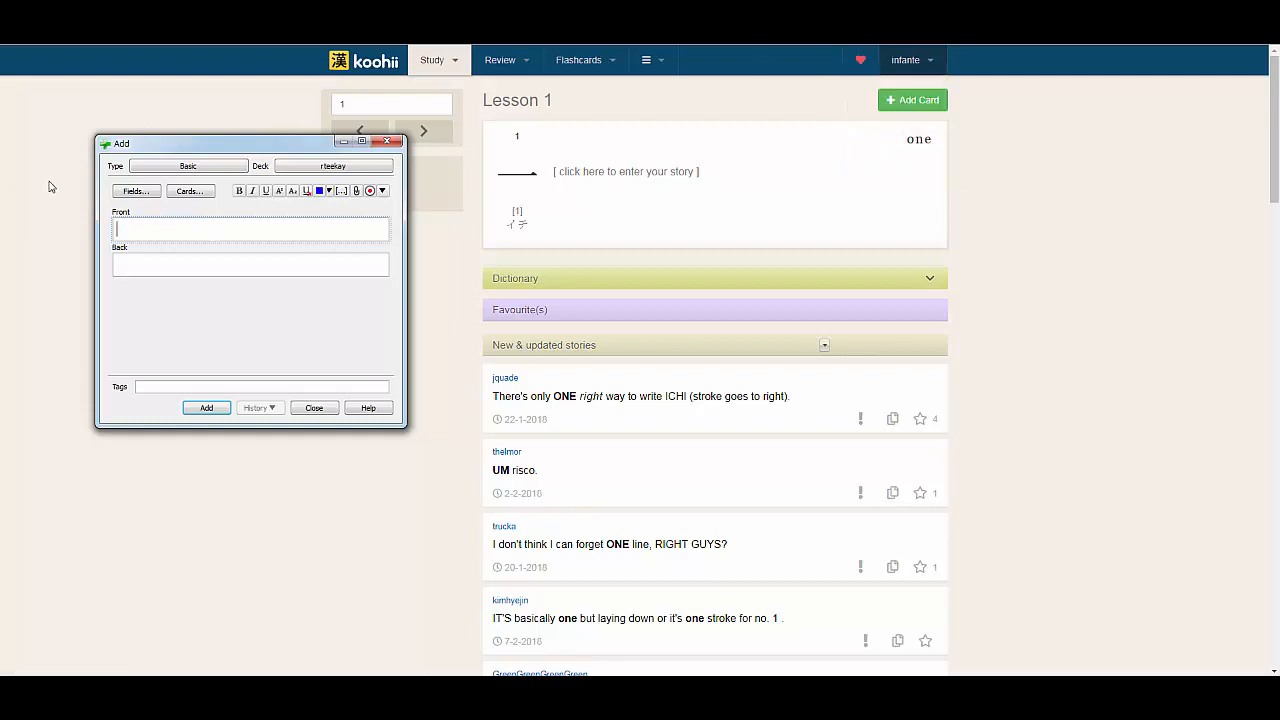
# Enter "one" on the card's front and paste the copied kanji on its back, followed by a new line
pyautogui.write('one')
pyautogui.press('Tab')
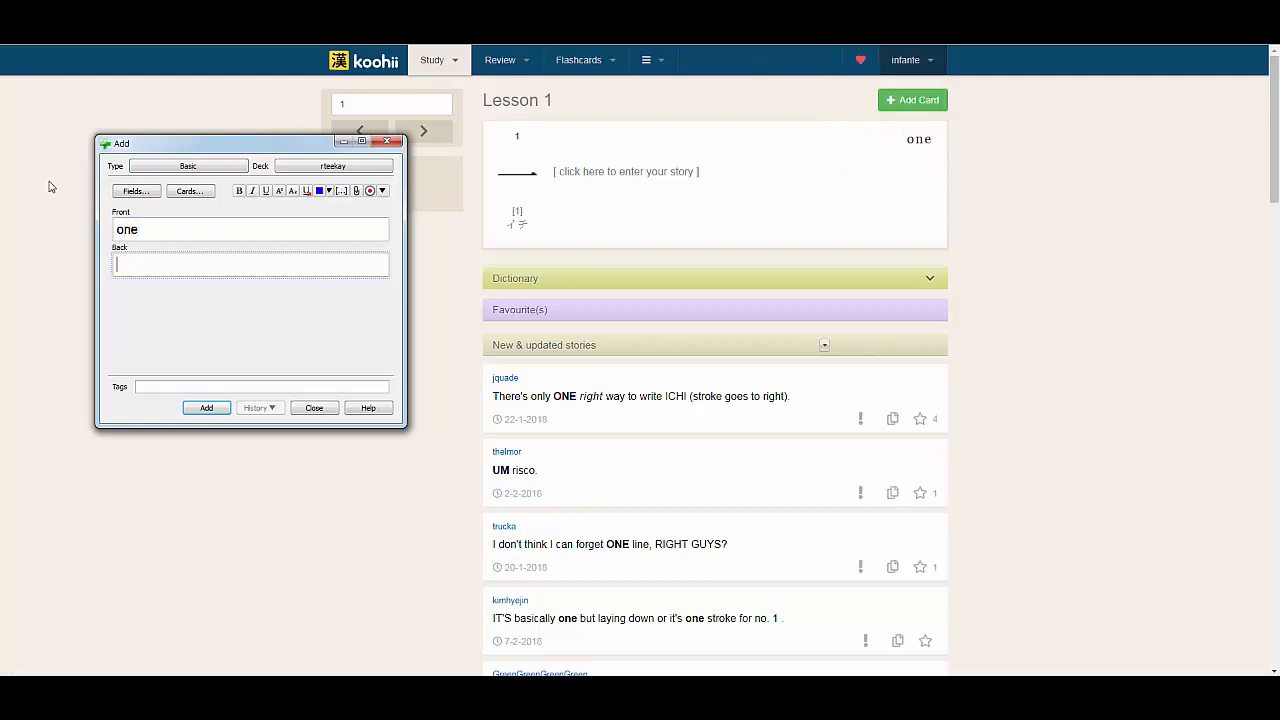
pyautogui.press('Return')
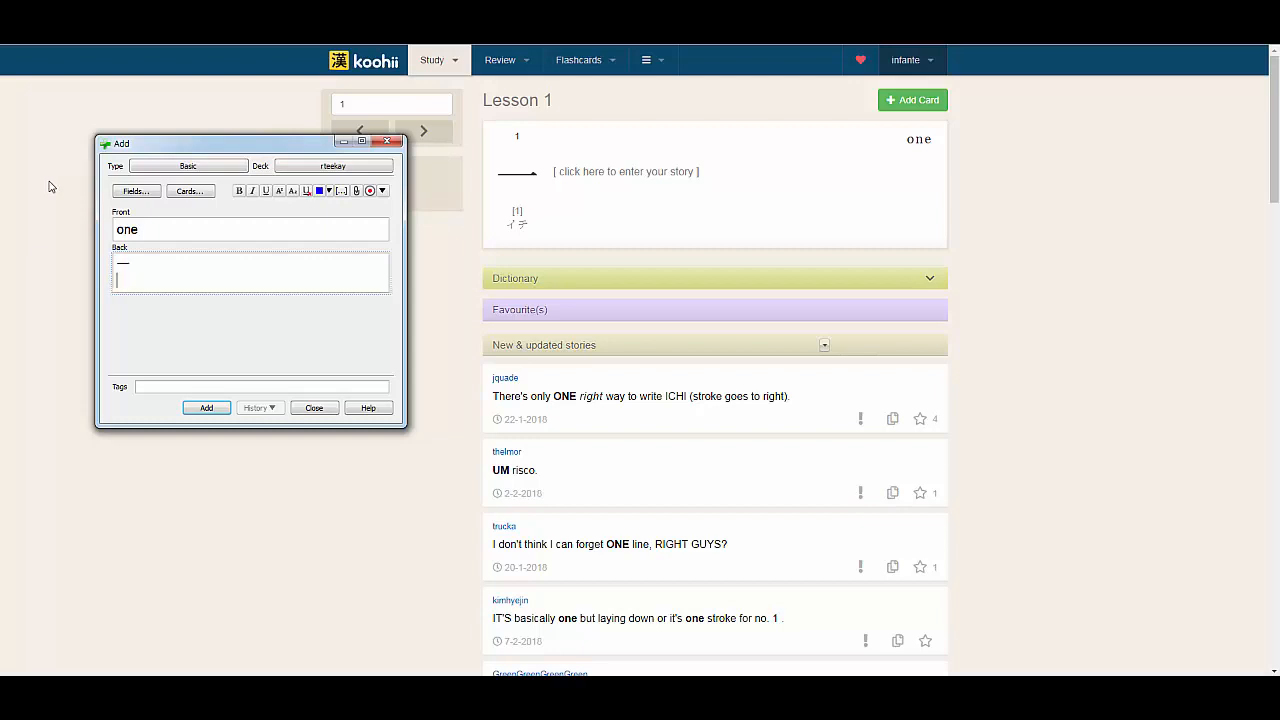
# Browse the Koohii entries for kanji 2 and 3, and return to kanji 1
pyautogui.moveTo(265, 143); pyautogui.dragTo(348, 155)
pyautogui.click(424, 133)
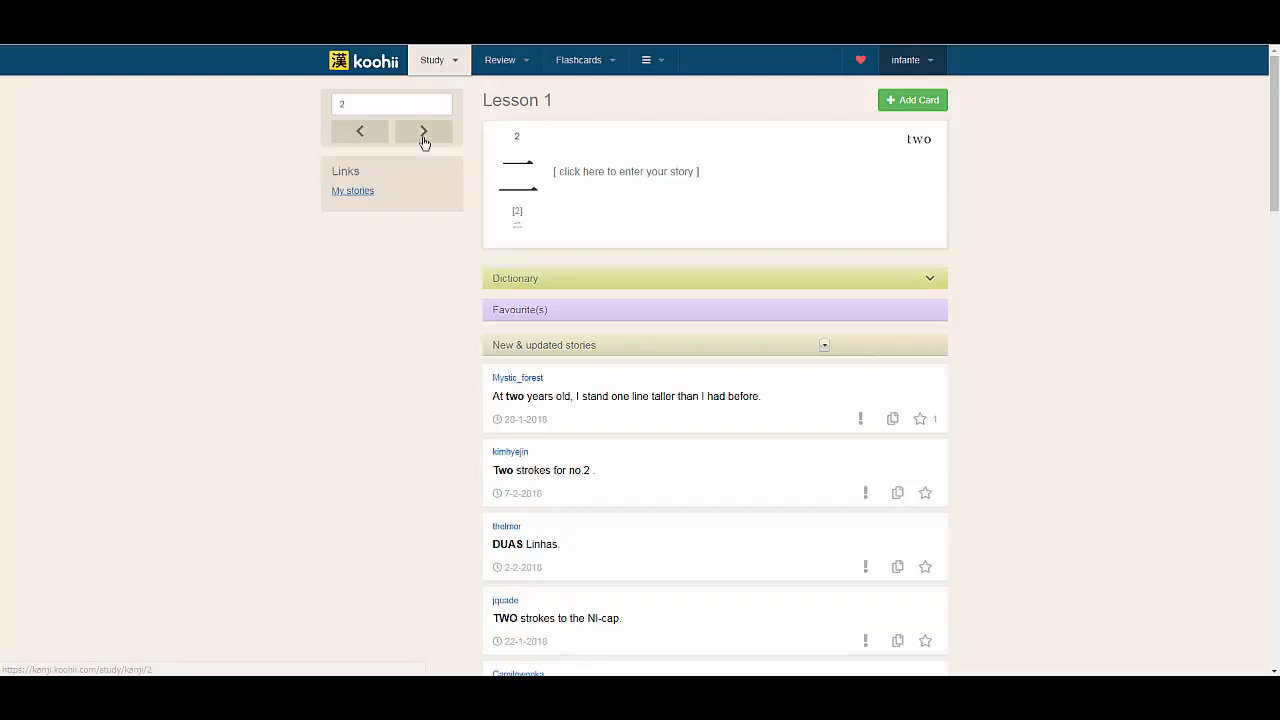
pyautogui.click(424, 138)
pyautogui.moveTo(380, 104); pyautogui.dragTo(284, 109)
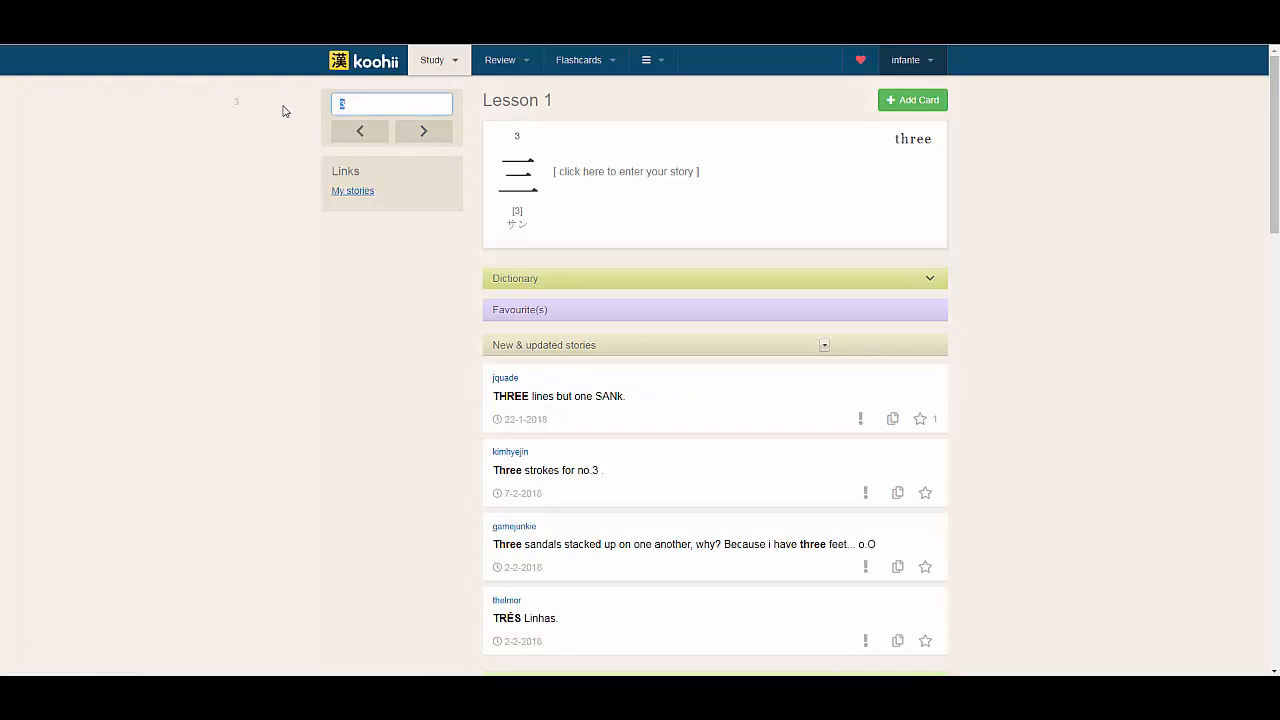
pyautogui.press('Return')
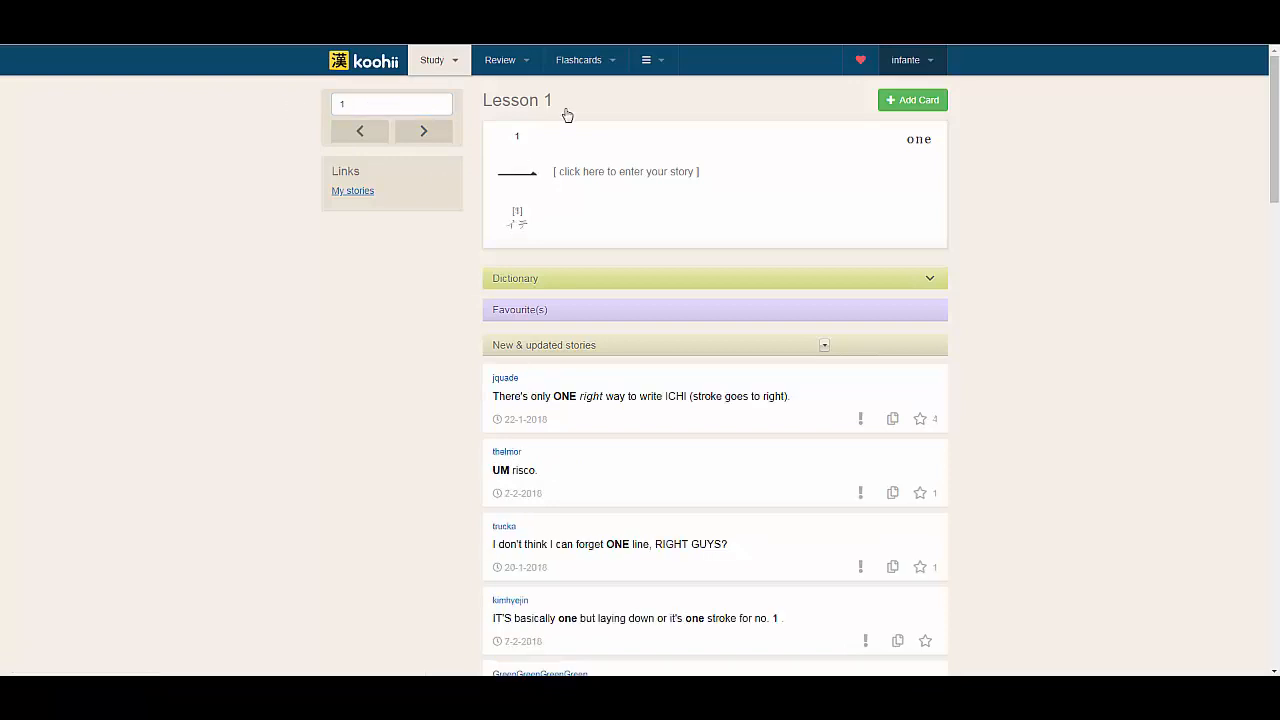
# Write the story "one is a straight line" below the kanji on the card's back, with the word "one" in bold
pyautogui.click(294, 652)
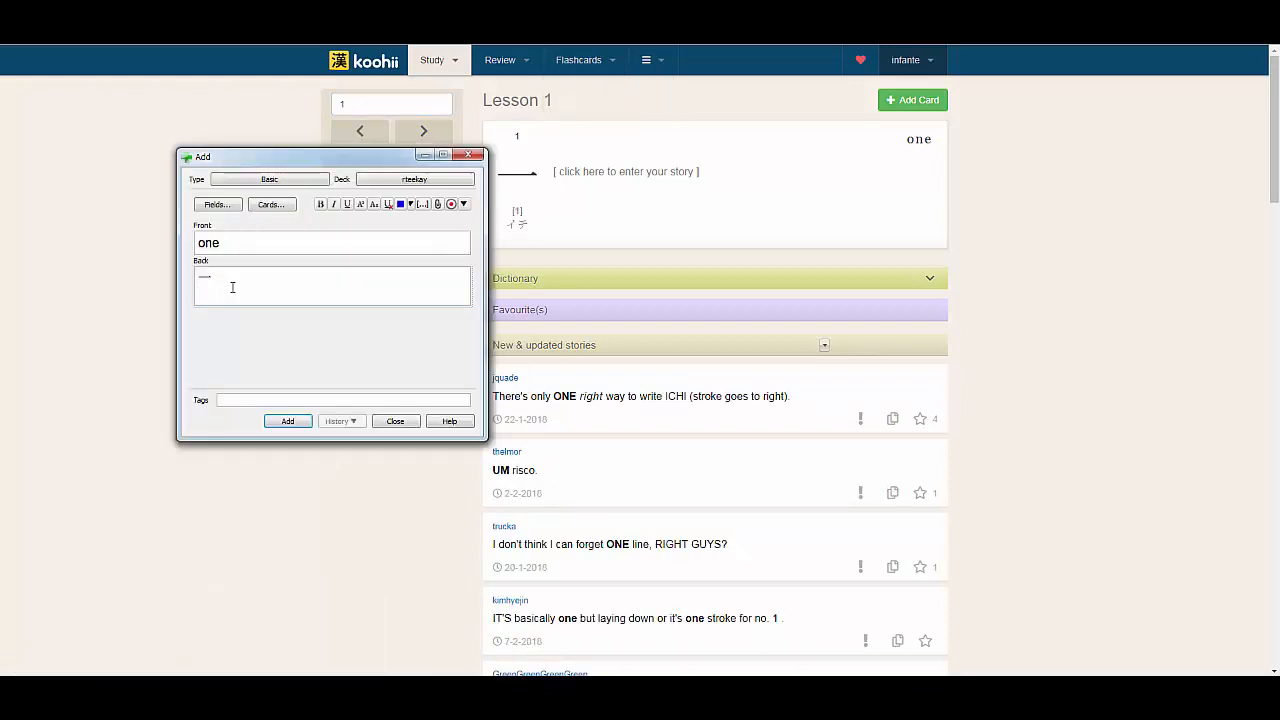
pyautogui.write('one is a straight line')
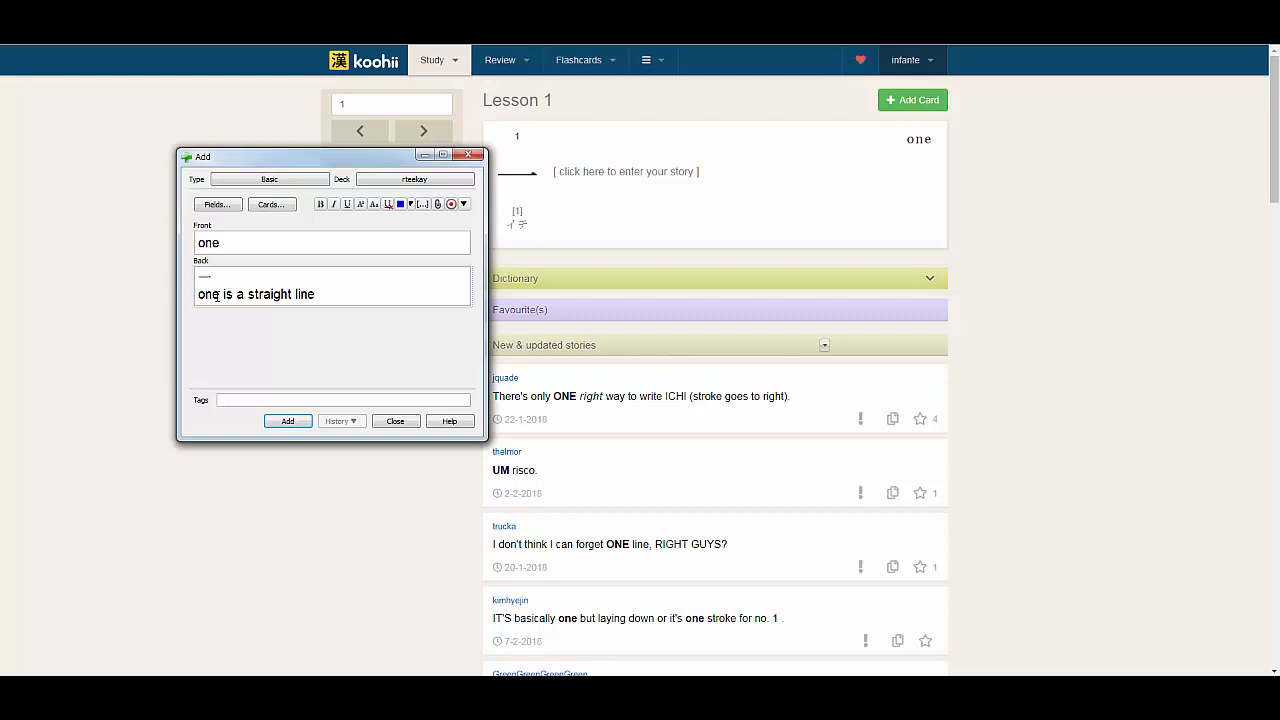
pyautogui.doubleClick(216, 296)
pyautogui.hotkey('ctrl', 'b')
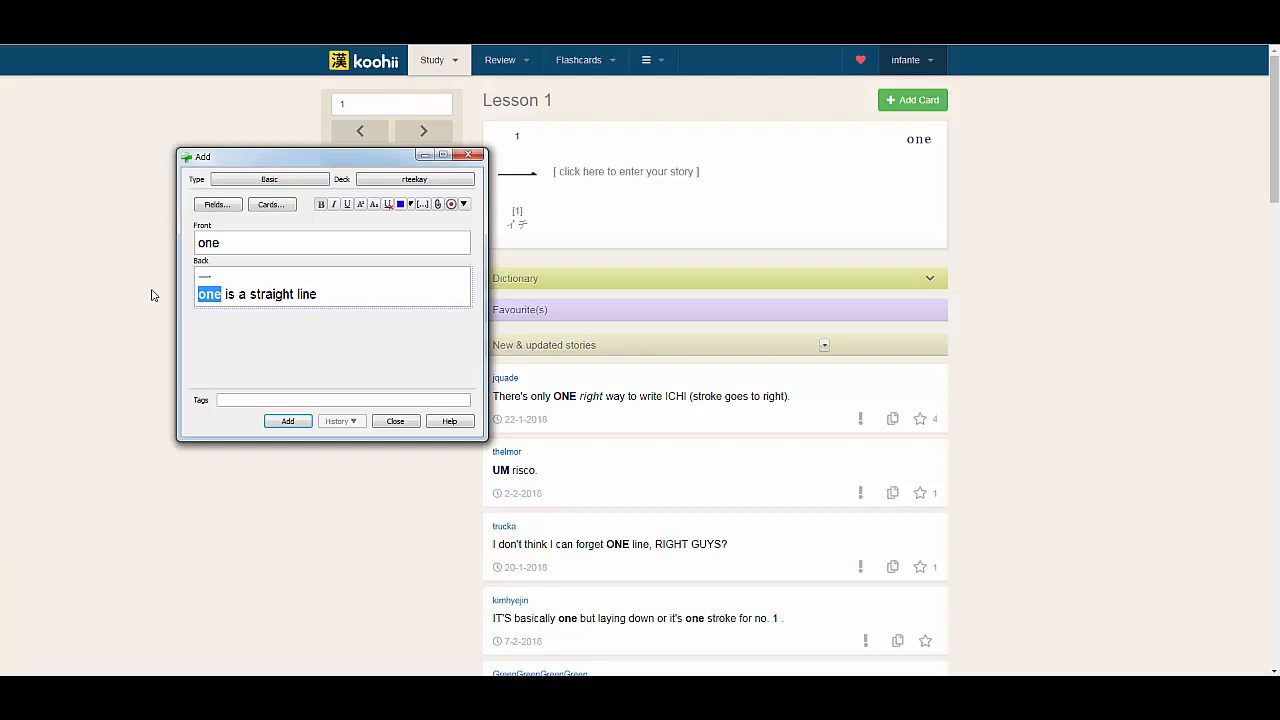
pyautogui.click(222, 280)
pyautogui.click(258, 293)
# Add the finished card to the rteekay deck and close the card-adding window
pyautogui.moveTo(352, 156); pyautogui.dragTo(500, 100)
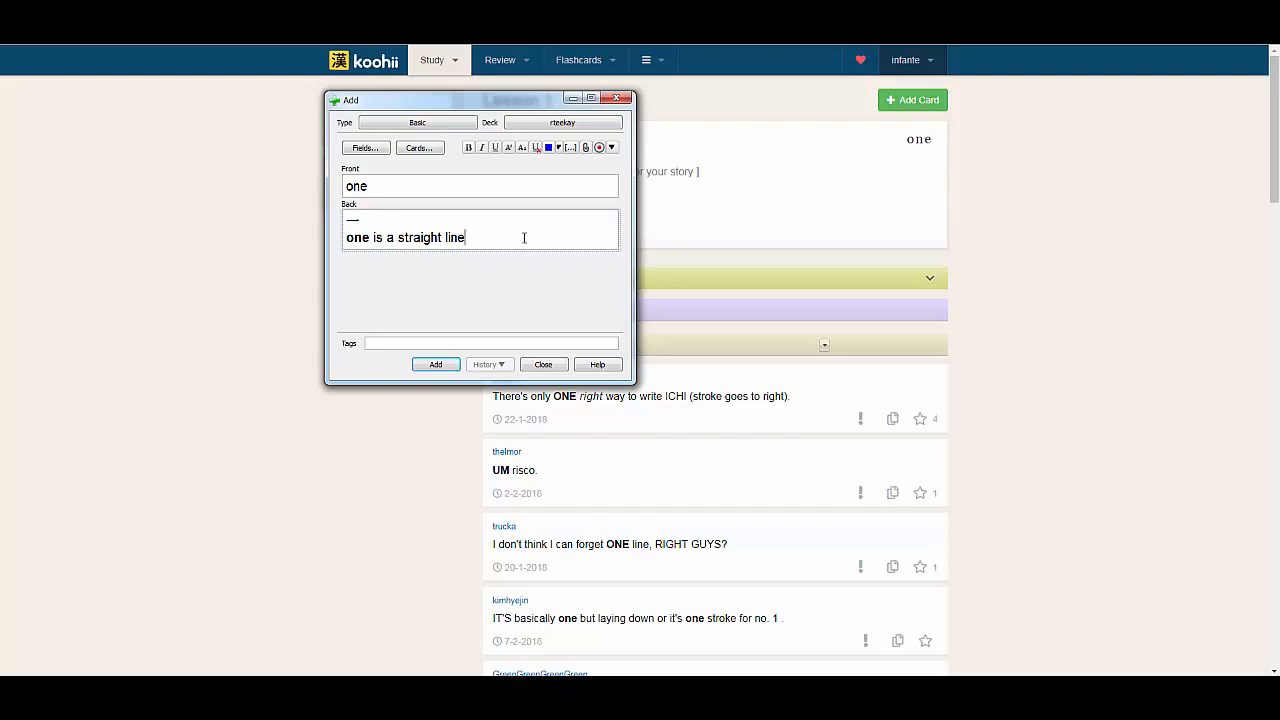
pyautogui.click(437, 365)
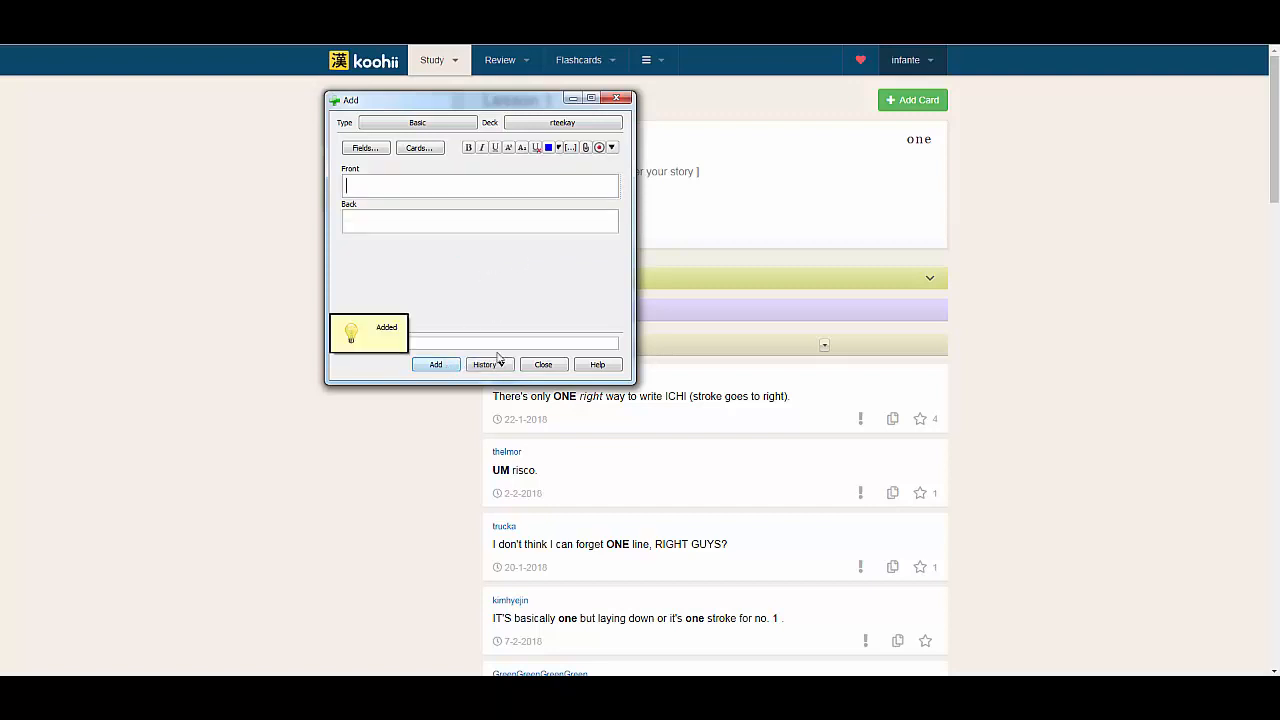
pyautogui.click(541, 364)
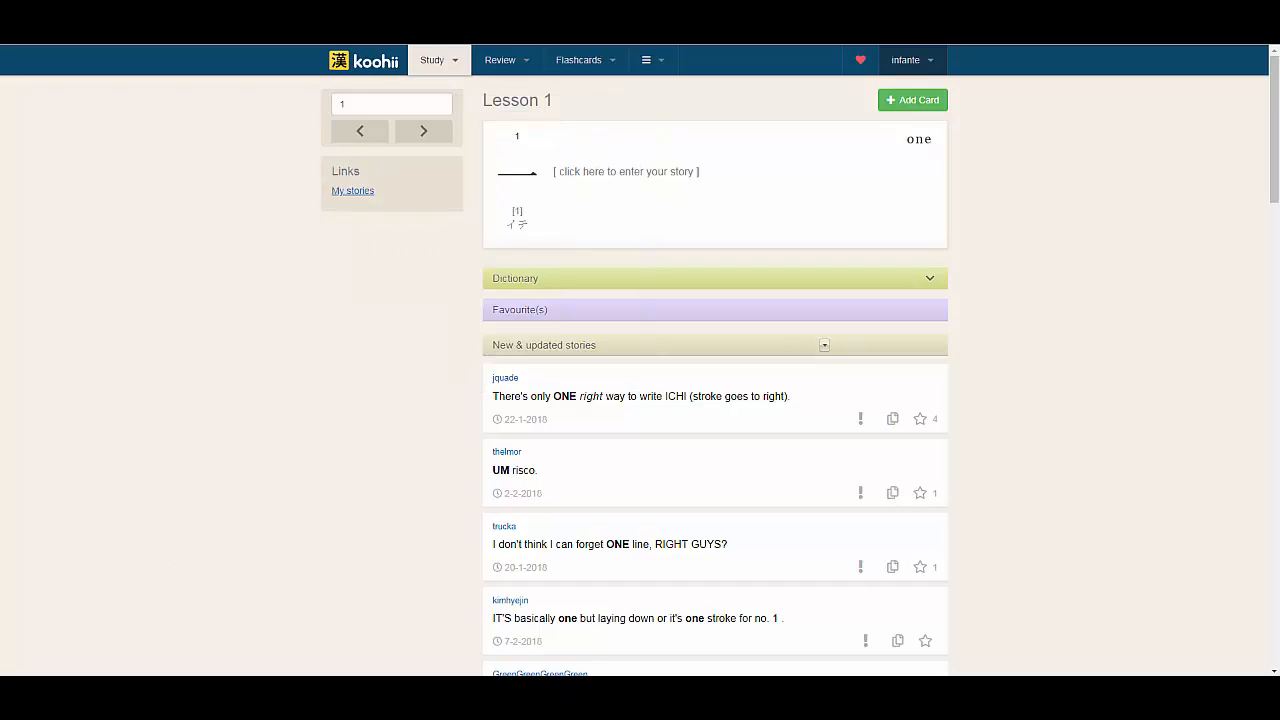
# Switch to Anki's main window, study the new "one" card and reveal its answer
pyautogui.click(255, 692)
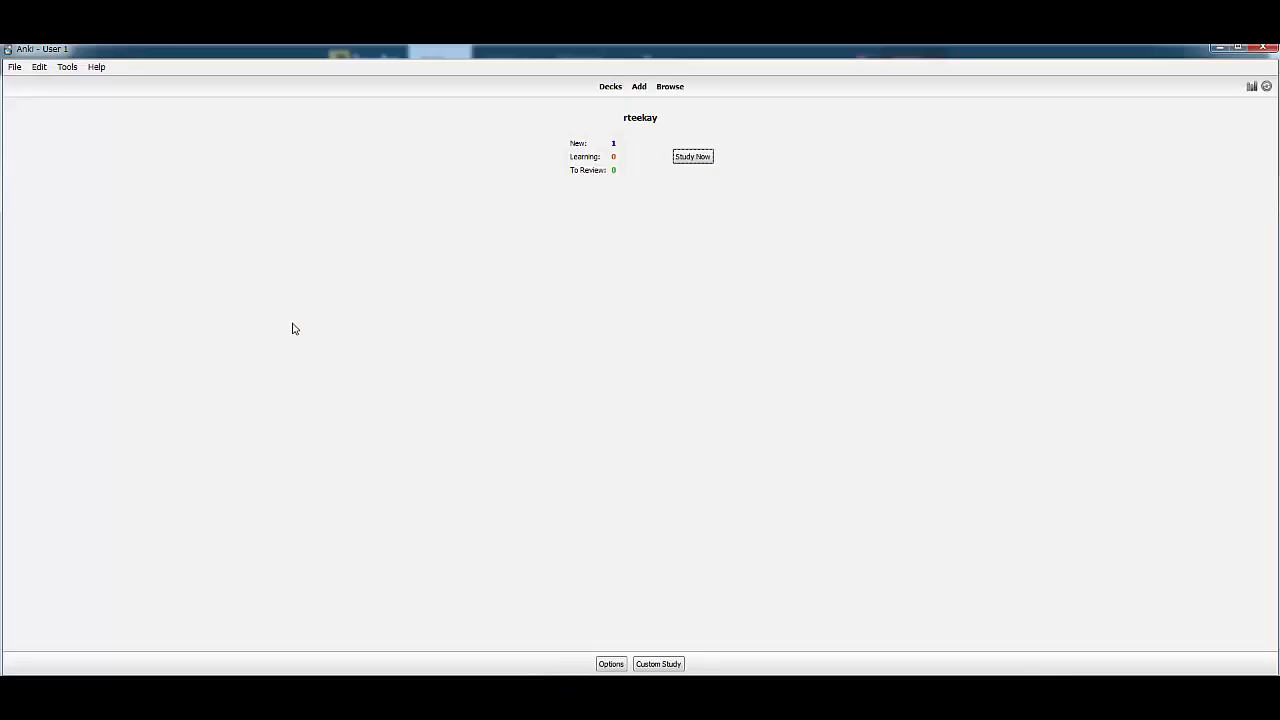
pyautogui.click(686, 158)
pyautogui.moveTo(630, 124); pyautogui.dragTo(685, 124)
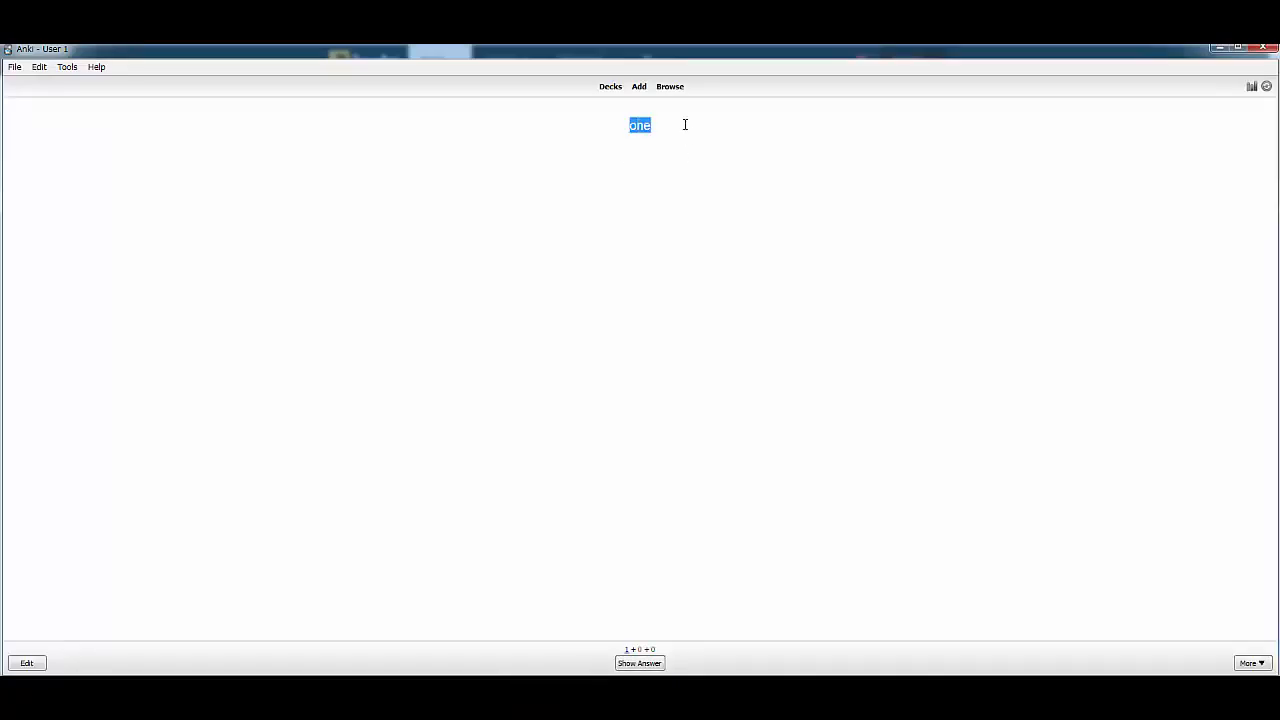
pyautogui.click(689, 141)
pyautogui.click(649, 667)
pyautogui.moveTo(581, 182); pyautogui.dragTo(658, 164)
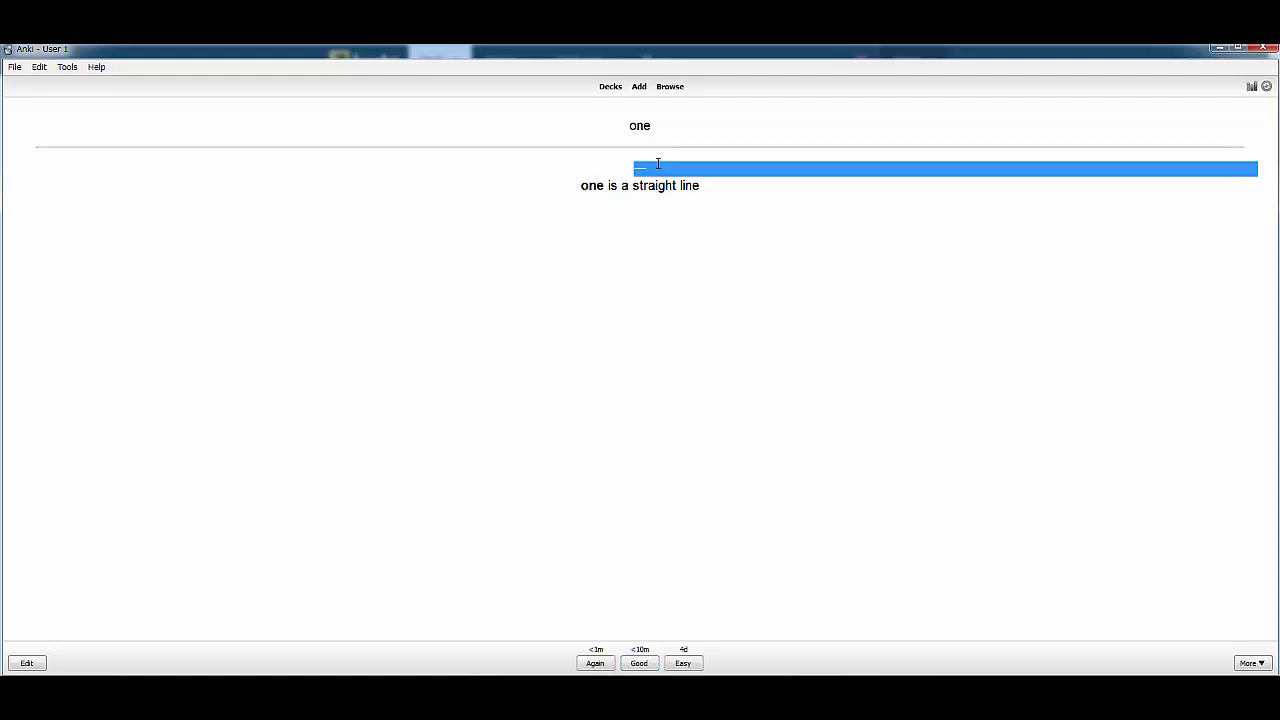
# Examine the kanji on the revealed "one" card and grade the card Again
pyautogui.click(645, 170)
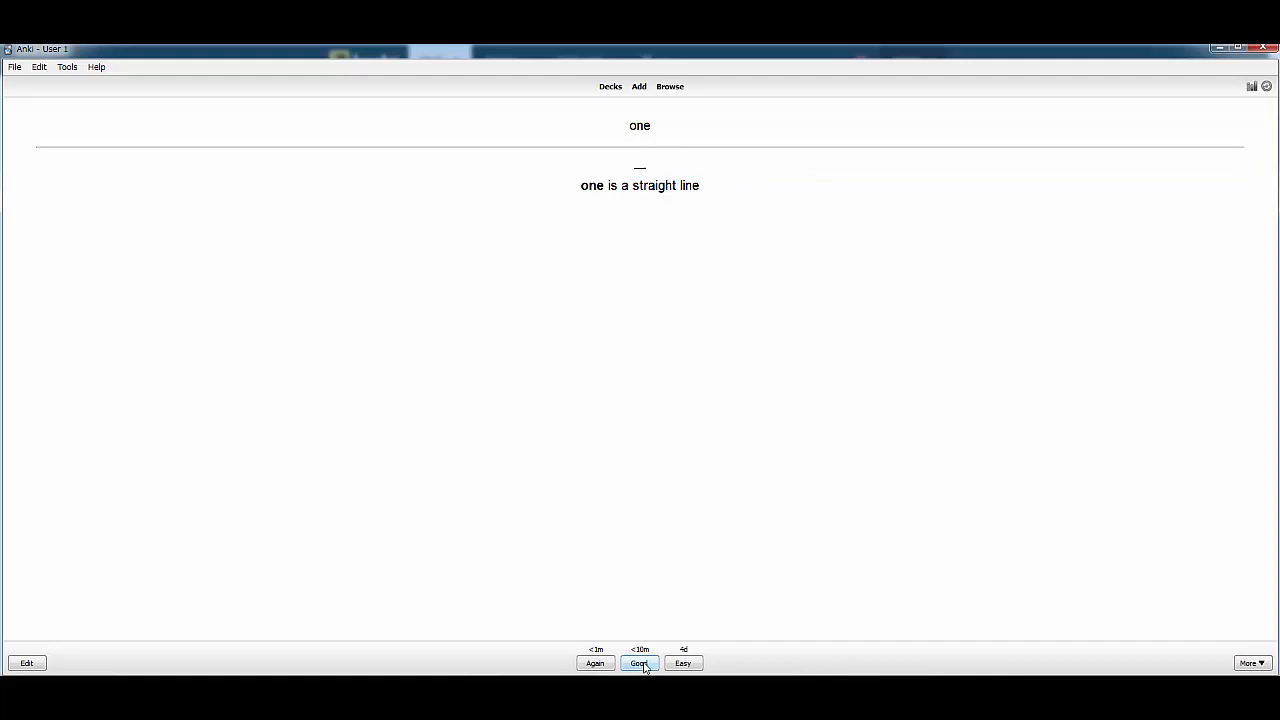
pyautogui.moveTo(631, 173); pyautogui.dragTo(660, 160)
pyautogui.click(634, 441)
pyautogui.click(595, 663)
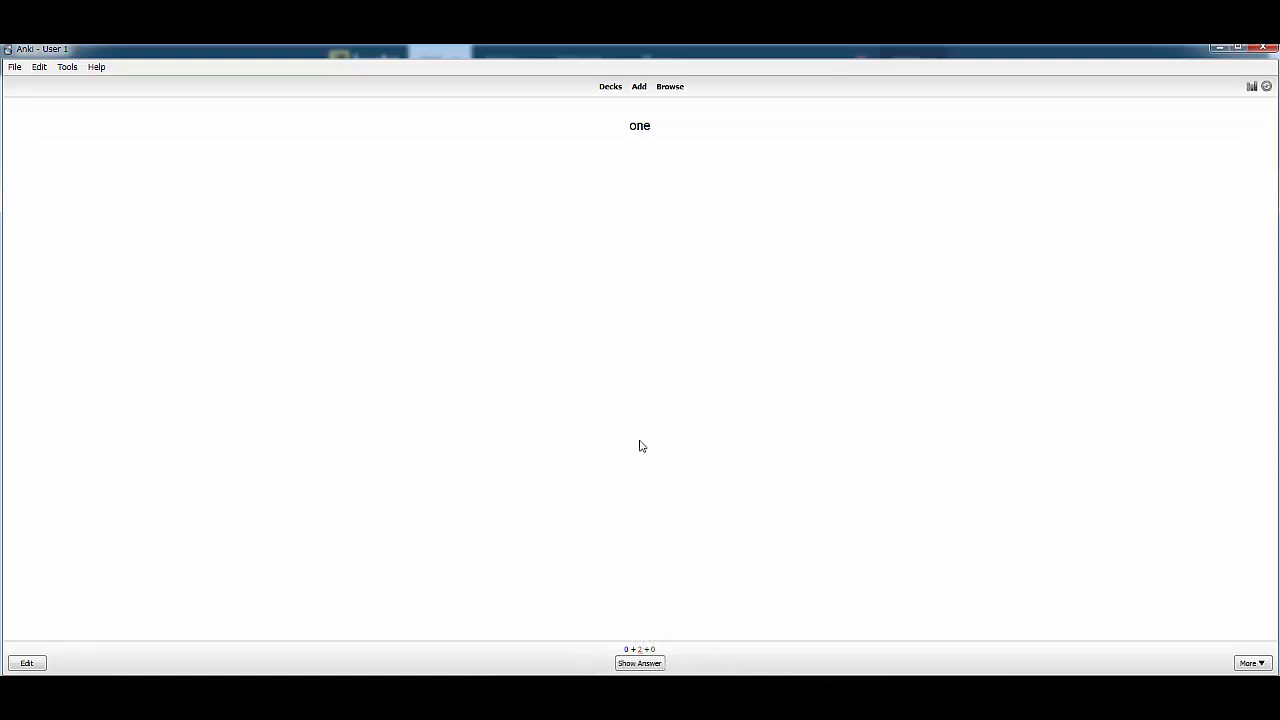
# Reveal the answer of the repeated "one" card, grade it Good, and reveal its answer once more
pyautogui.click(644, 665)
pyautogui.click(655, 663)
pyautogui.click(655, 663)
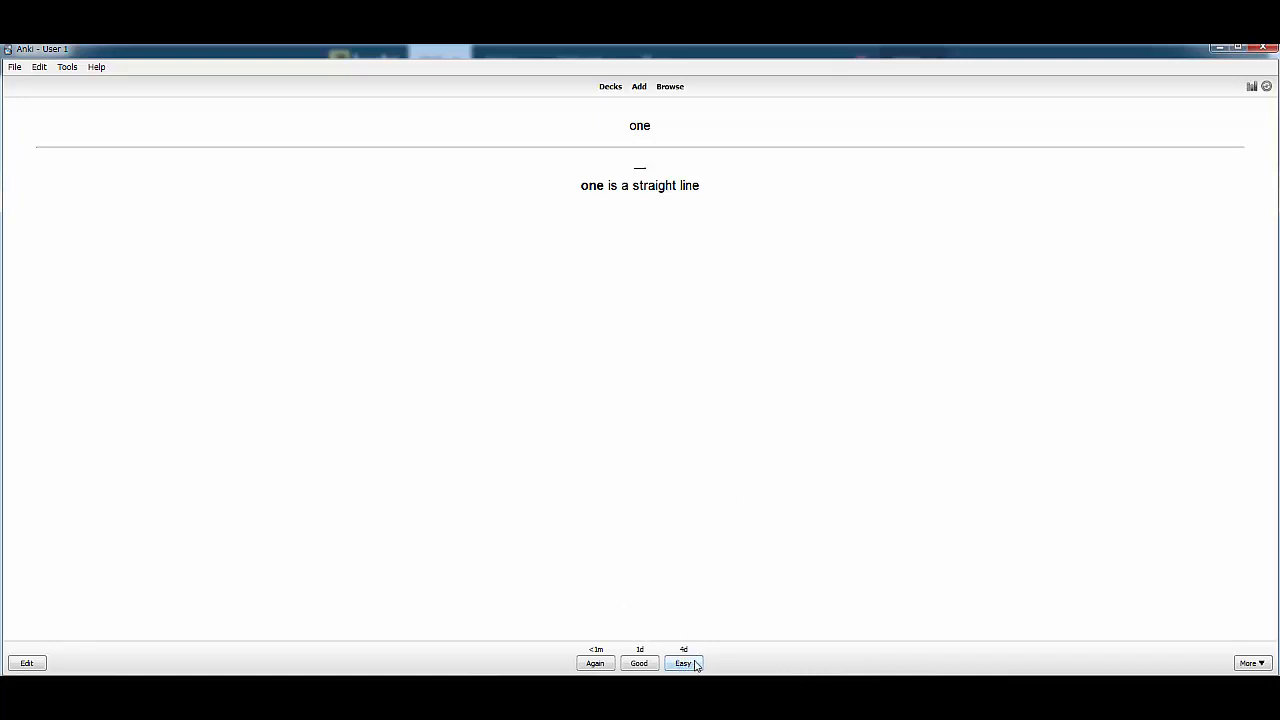
pyautogui.moveTo(619, 134); pyautogui.dragTo(713, 130)
pyautogui.click(659, 584)
# Open the rteekay deck from the deck list and start a new card in front of the Koohii page
pyautogui.click(610, 88)
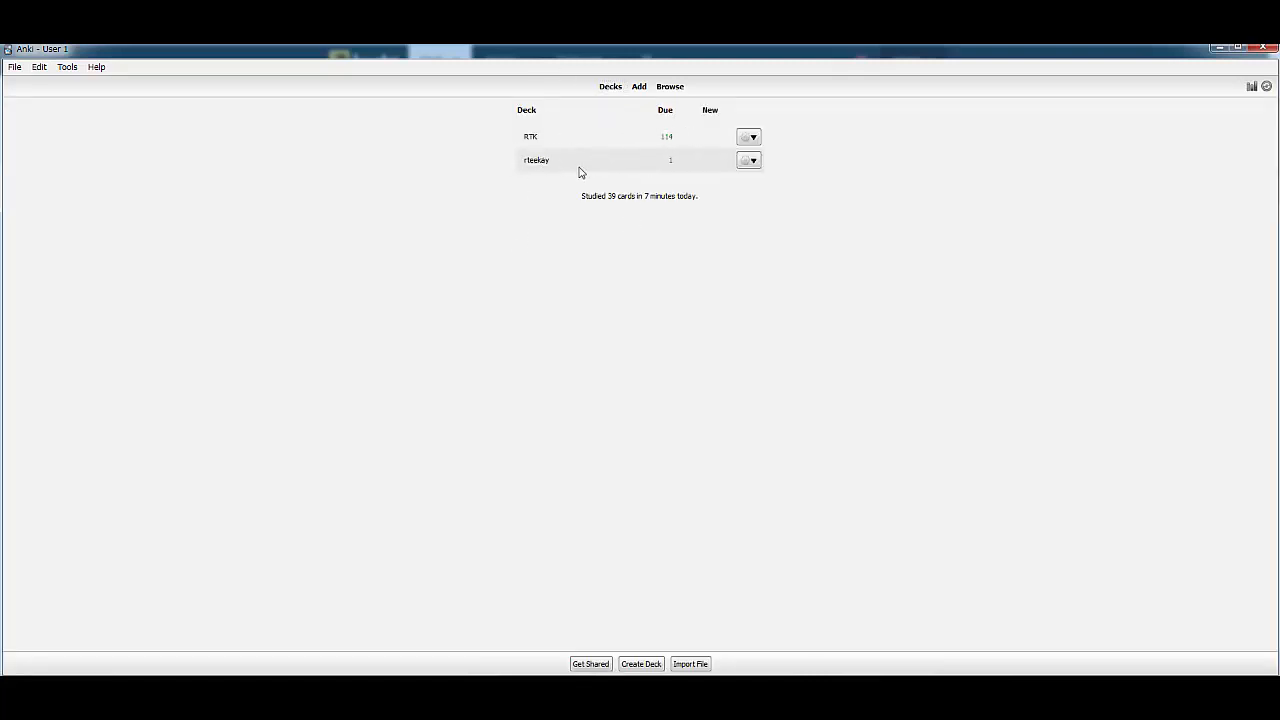
pyautogui.click(546, 166)
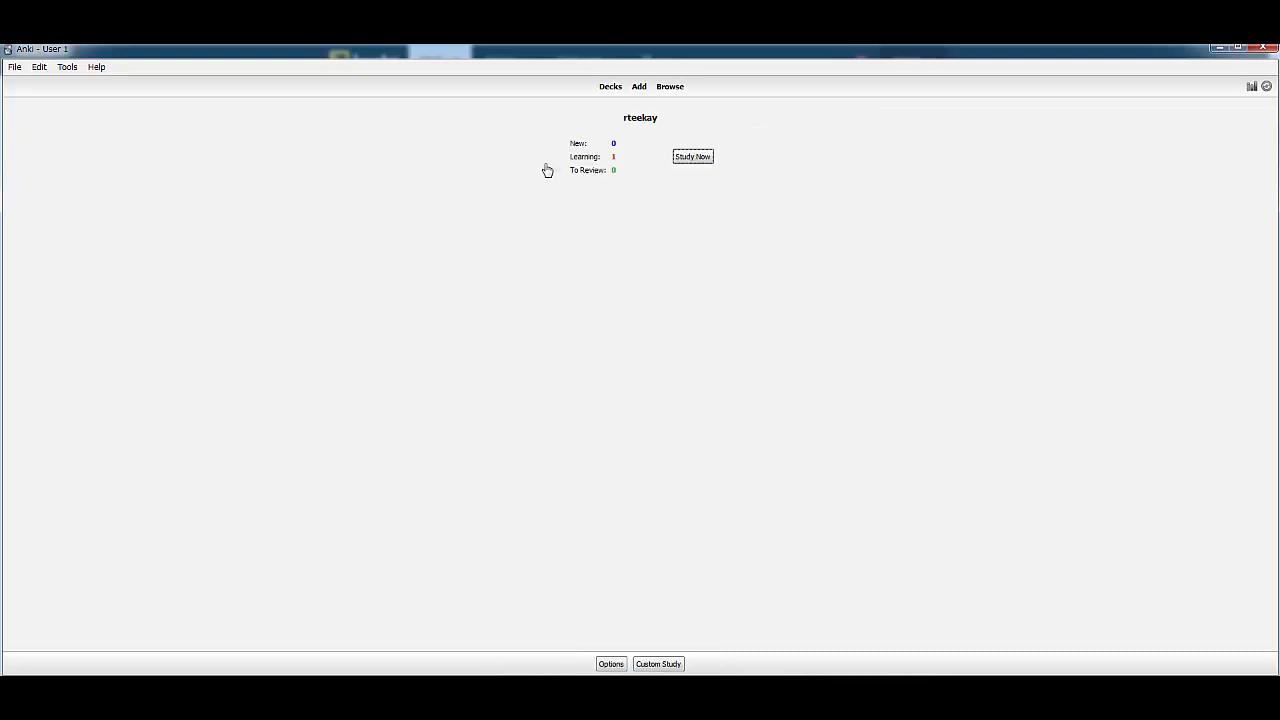
pyautogui.click(641, 91)
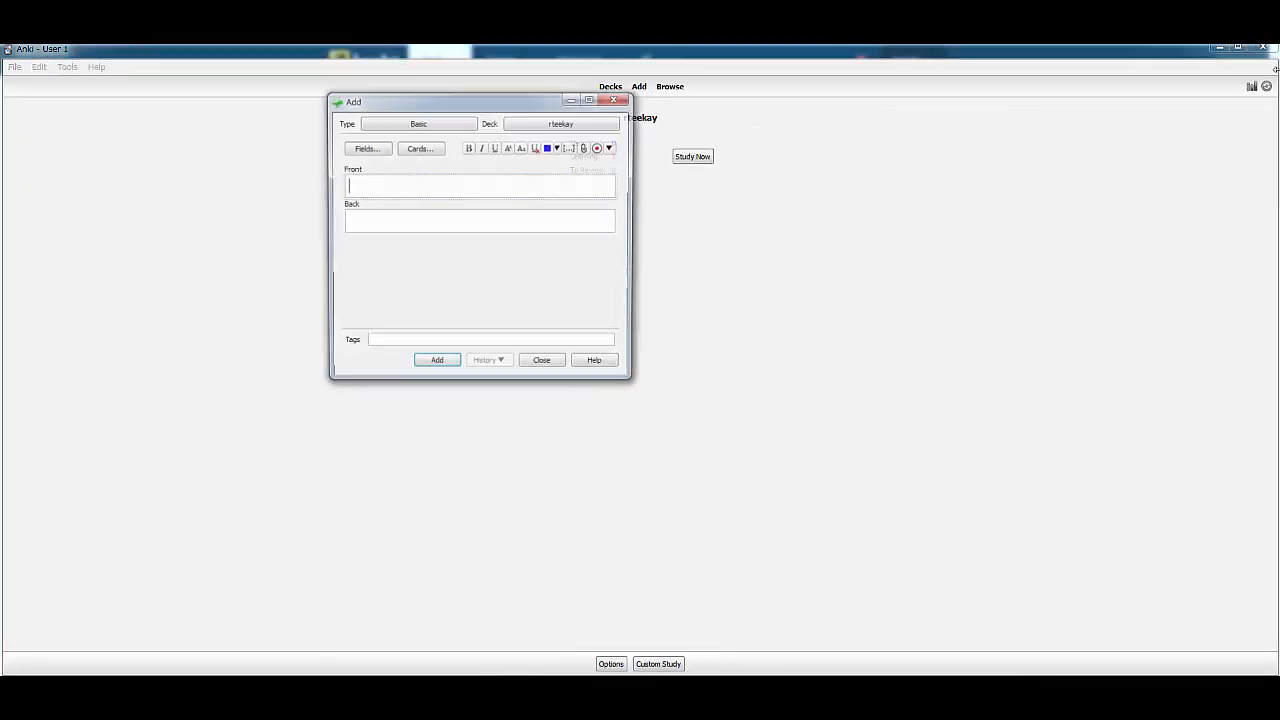
pyautogui.click(1219, 48)
pyautogui.moveTo(540, 100); pyautogui.dragTo(322, 275)
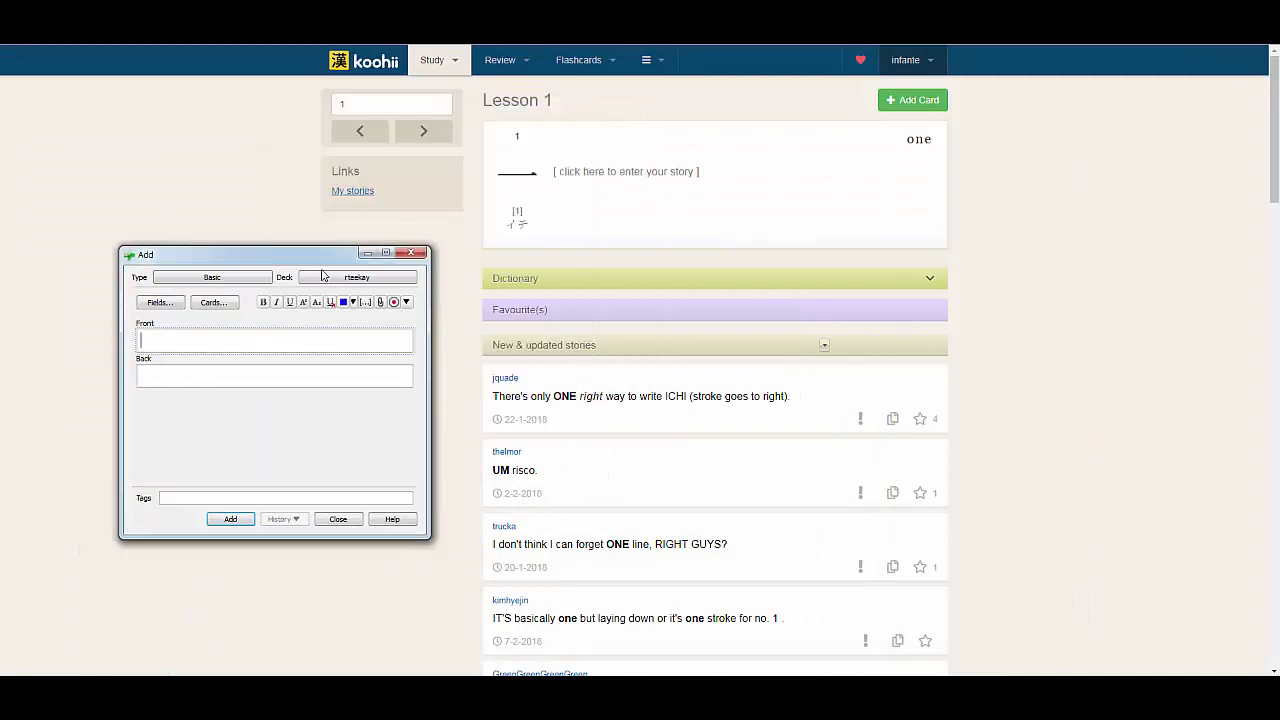
# Go to kanji 2 on Koohii, copy its character, and bring back the card-adding window
pyautogui.click(367, 252)
pyautogui.click(423, 131)
pyautogui.doubleClick(517, 181)
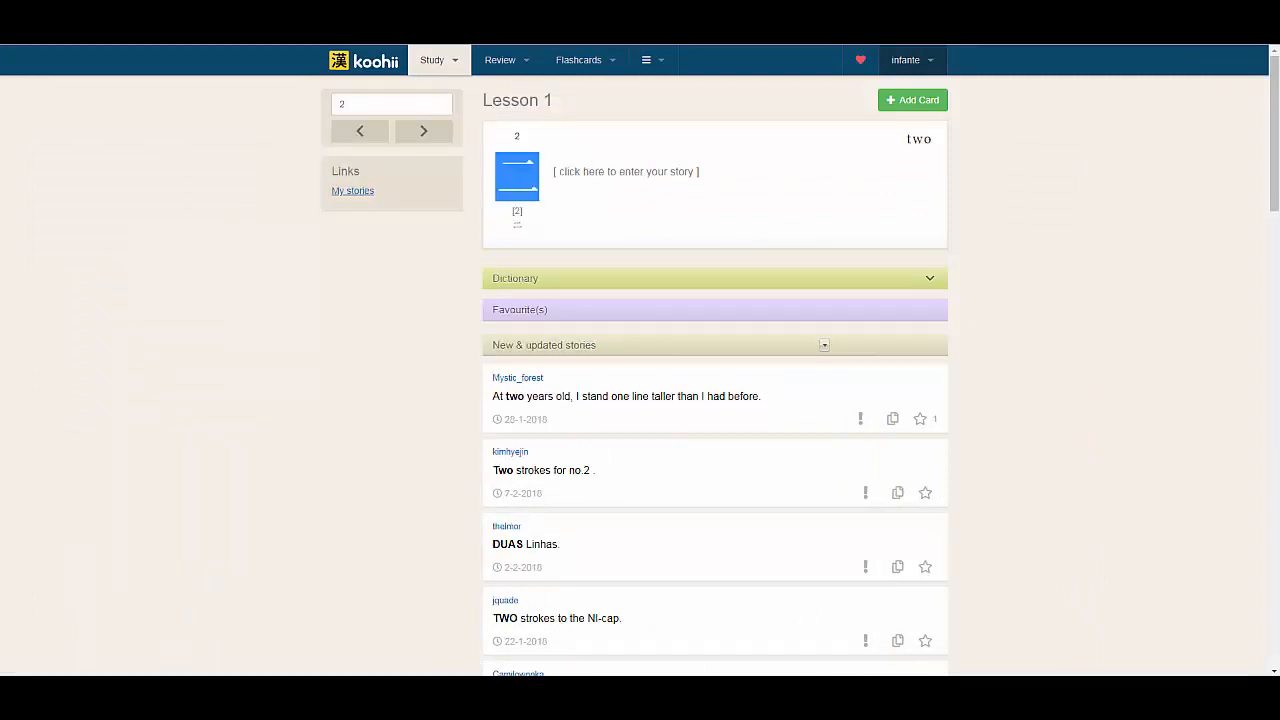
pyautogui.click(225, 690)
# Fill the front with "tweo" and the back with 二 and "fejfehfefh", and discard the card
pyautogui.click(294, 617)
pyautogui.write('t')
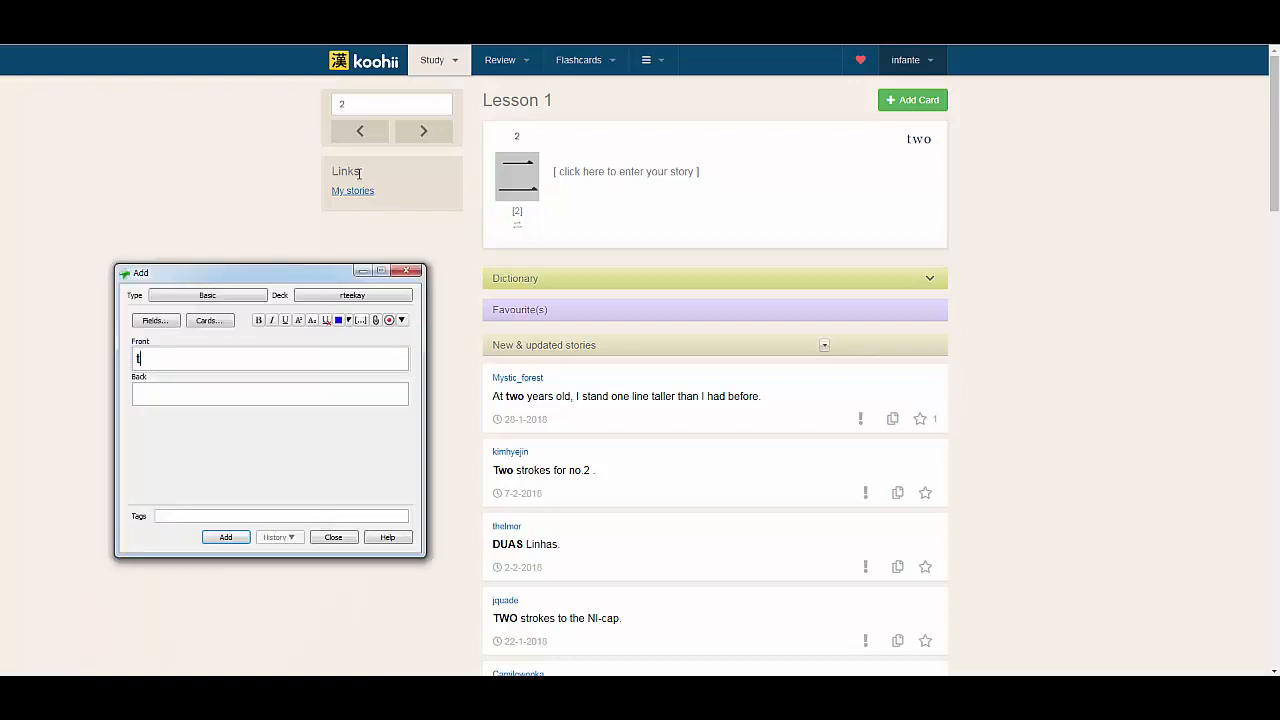
pyautogui.write('weo')
pyautogui.press('Tab')
pyautogui.press('Return')
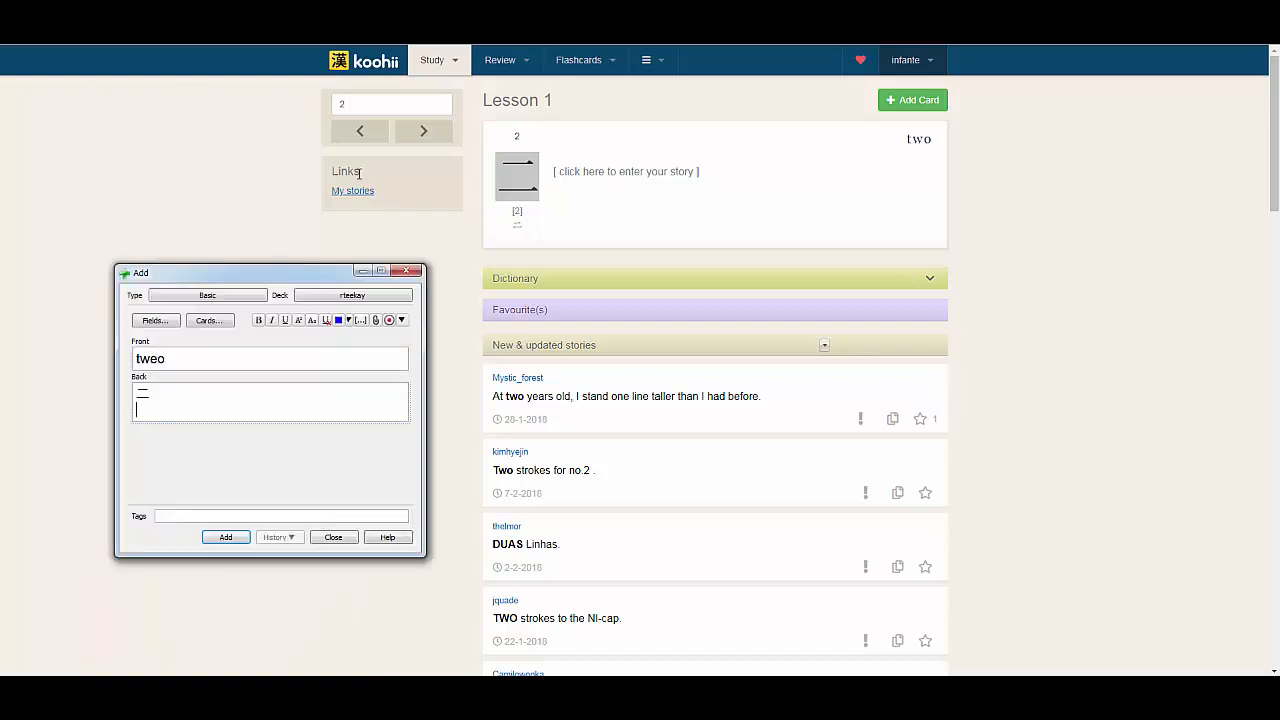
pyautogui.write('fejfehfefh')
pyautogui.click(345, 538)
pyautogui.click(241, 426)
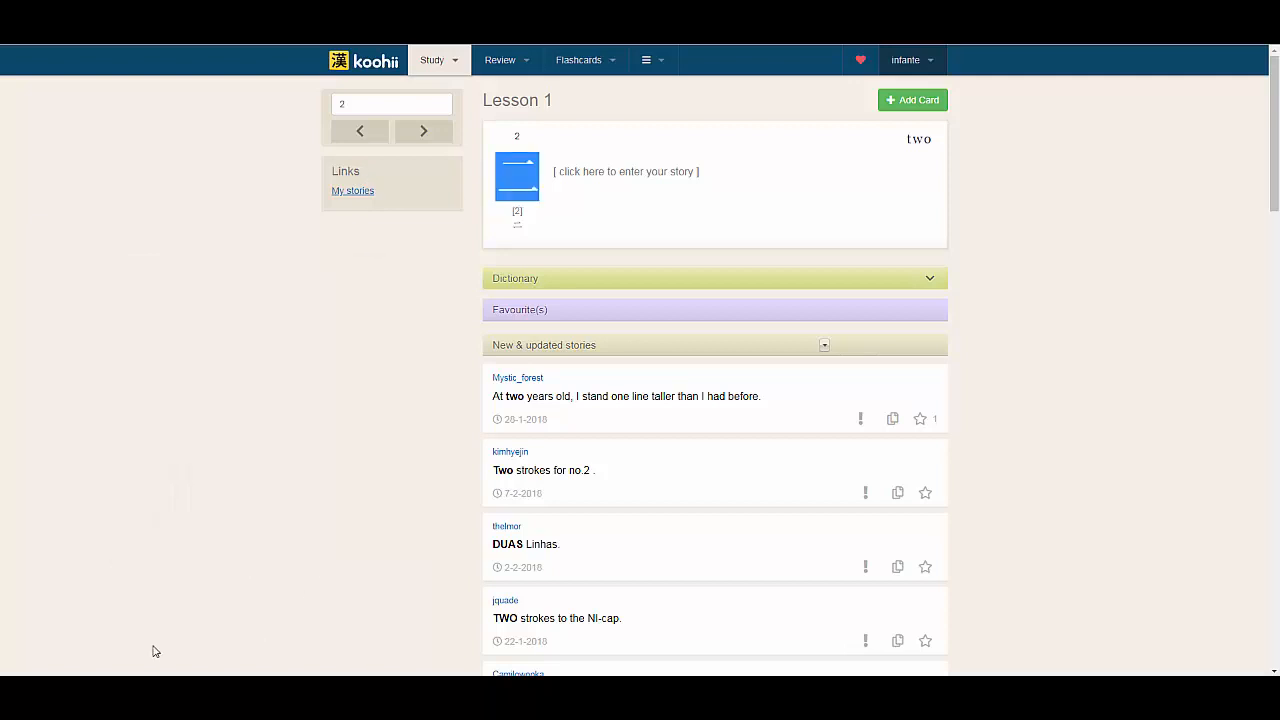
# Switch to Anki's main window, open the rteekay deck's options, and change its options group to RTK
pyautogui.click(334, 692)
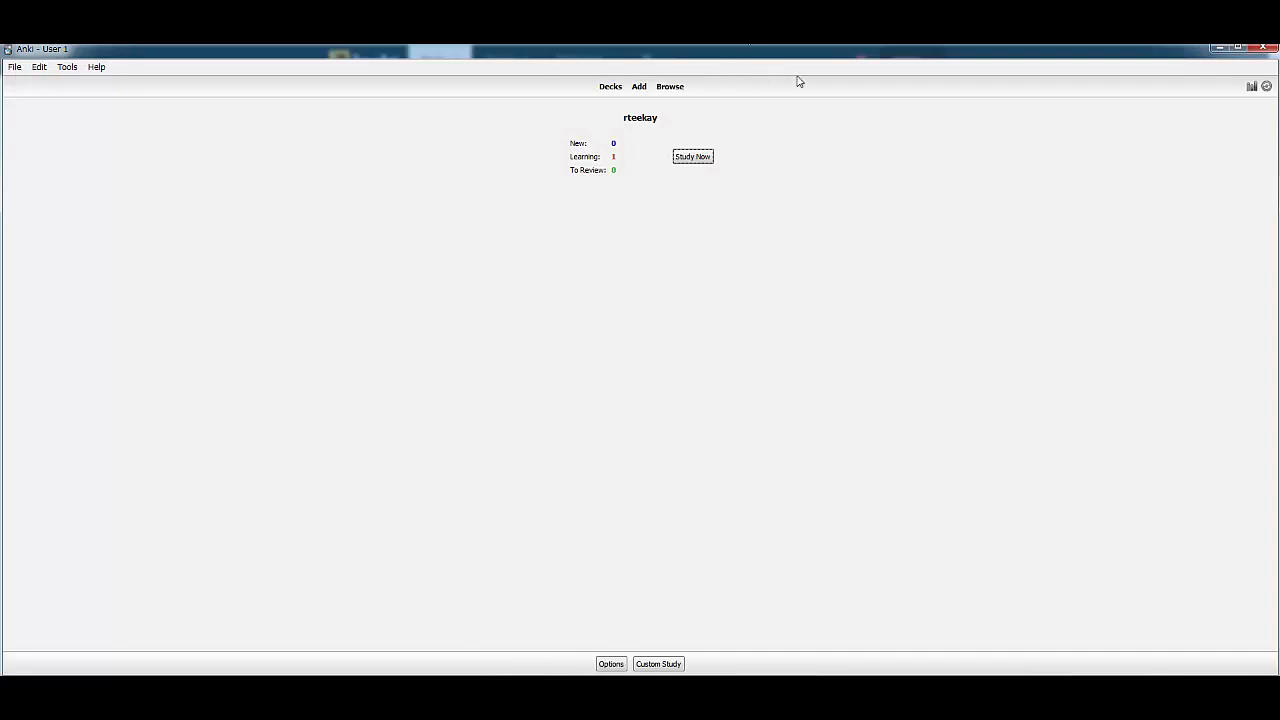
pyautogui.click(610, 87)
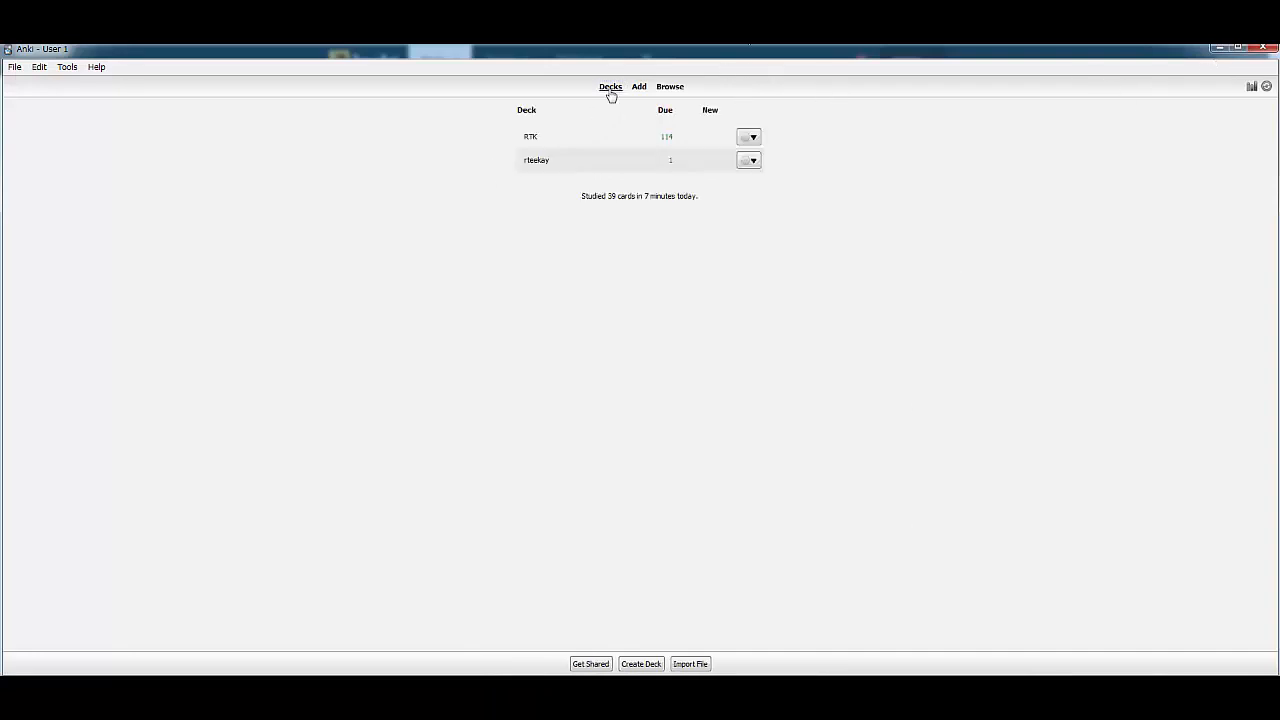
pyautogui.click(745, 162)
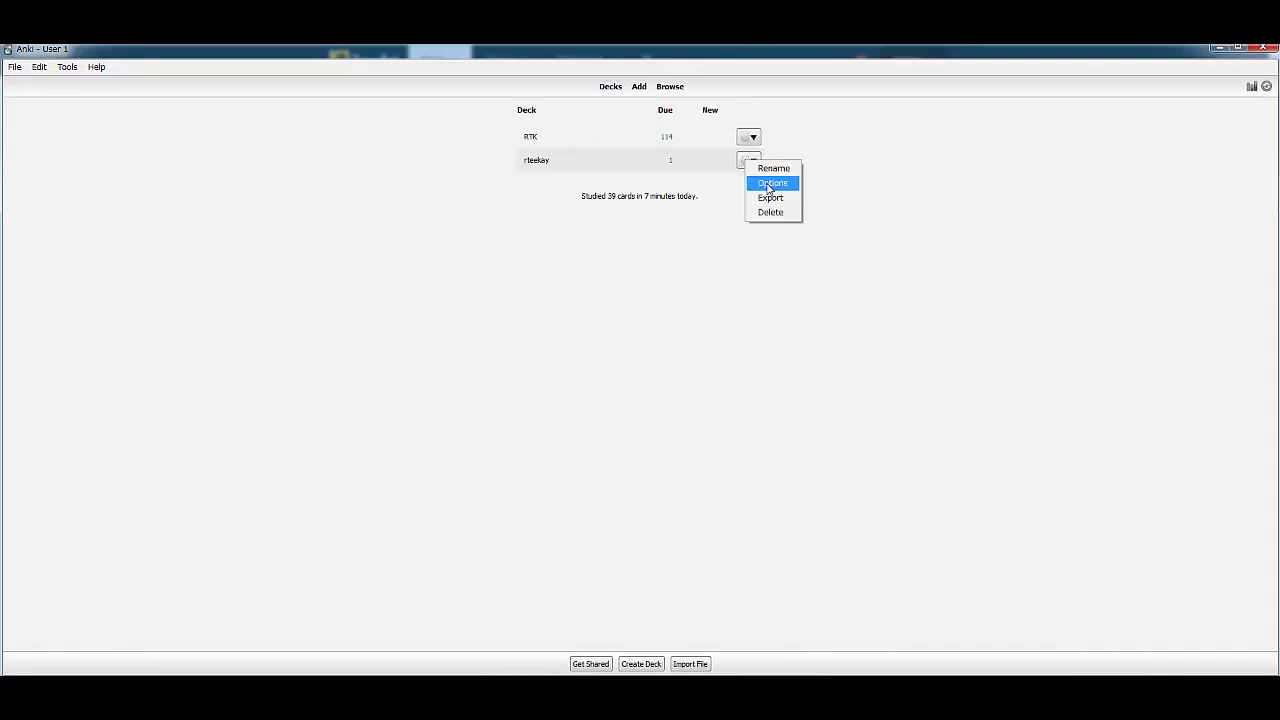
pyautogui.click(770, 182)
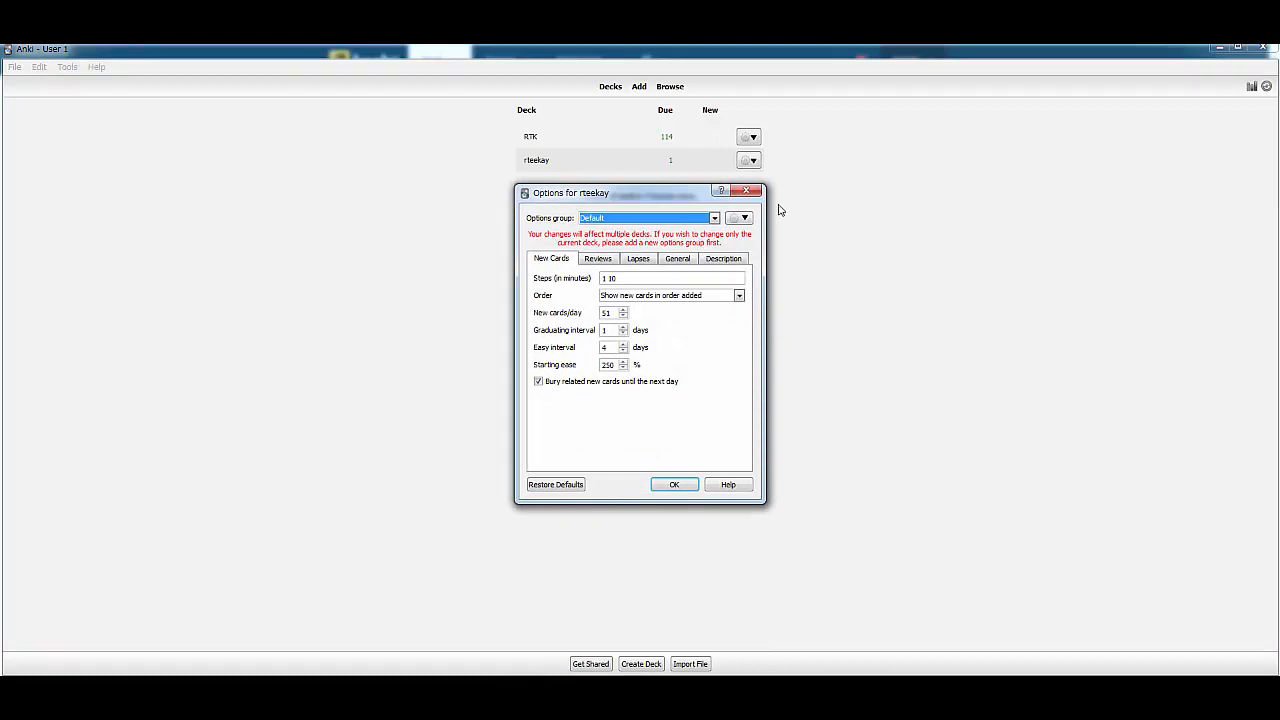
pyautogui.doubleClick(606, 313)
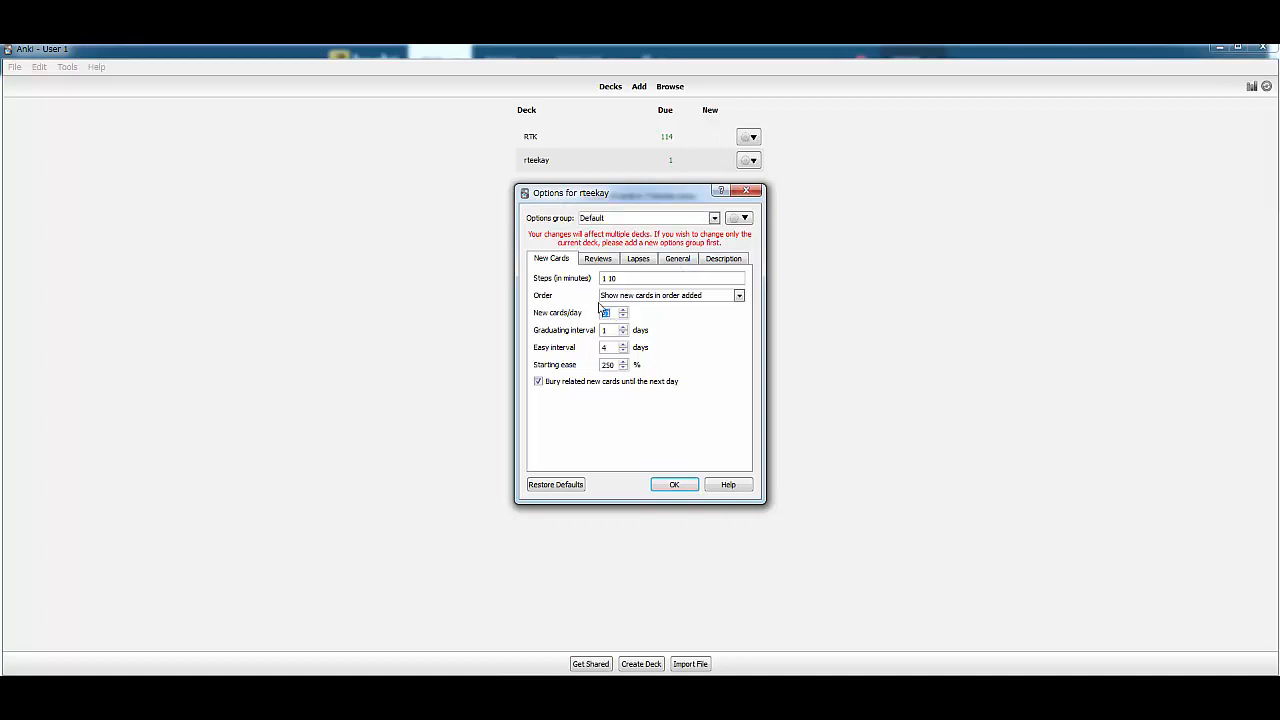
pyautogui.click(705, 221)
pyautogui.click(636, 239)
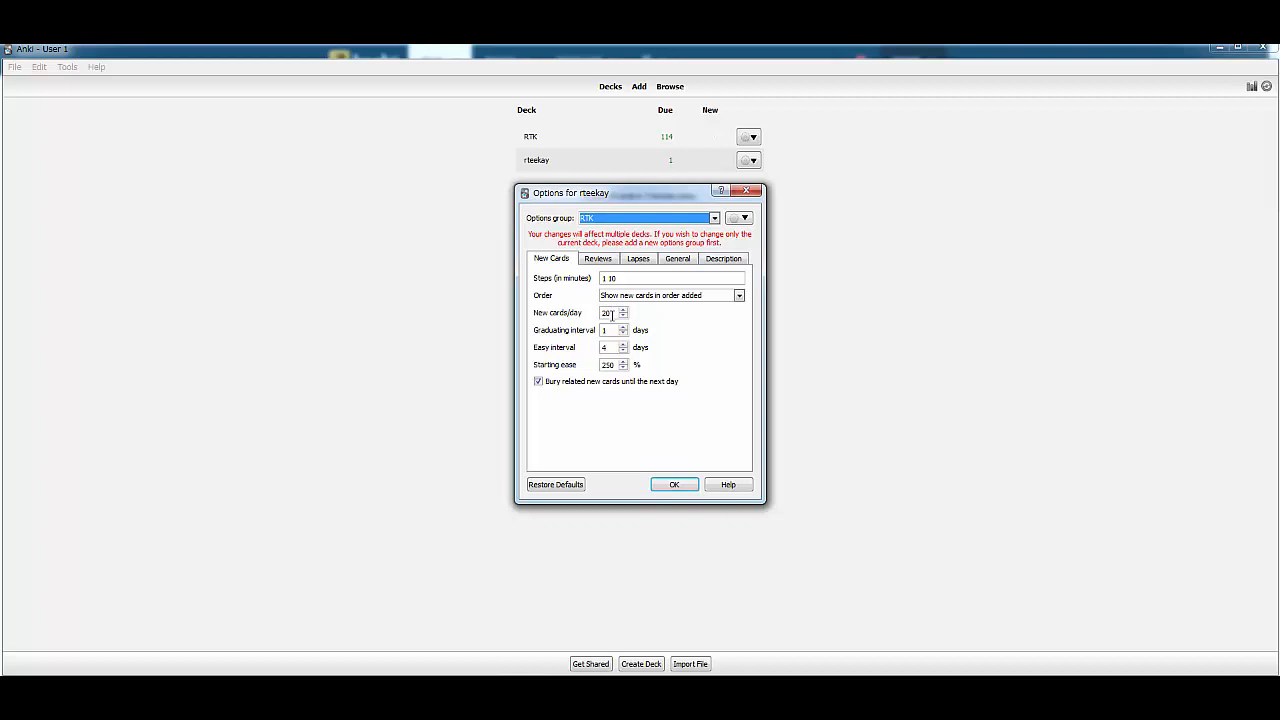
# Examine the RTK group's new card, review, lapse, general and description settings, and close the deck options
pyautogui.doubleClick(615, 313)
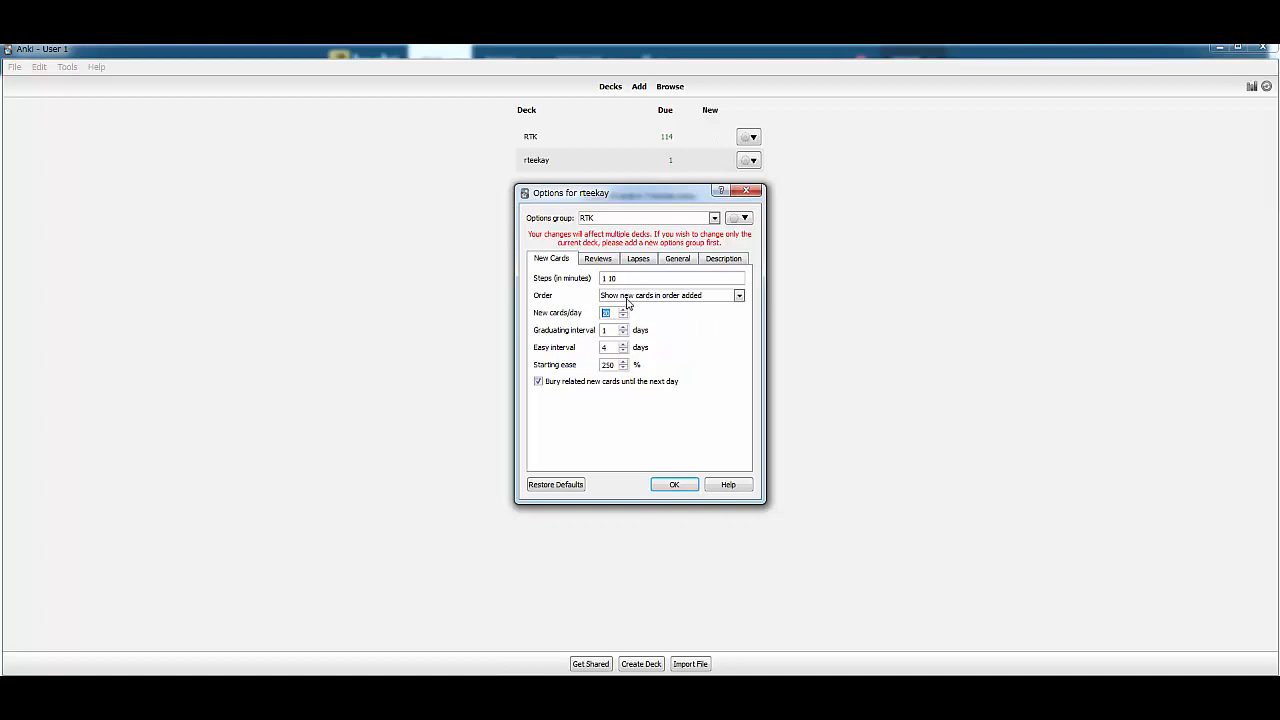
pyautogui.click(616, 260)
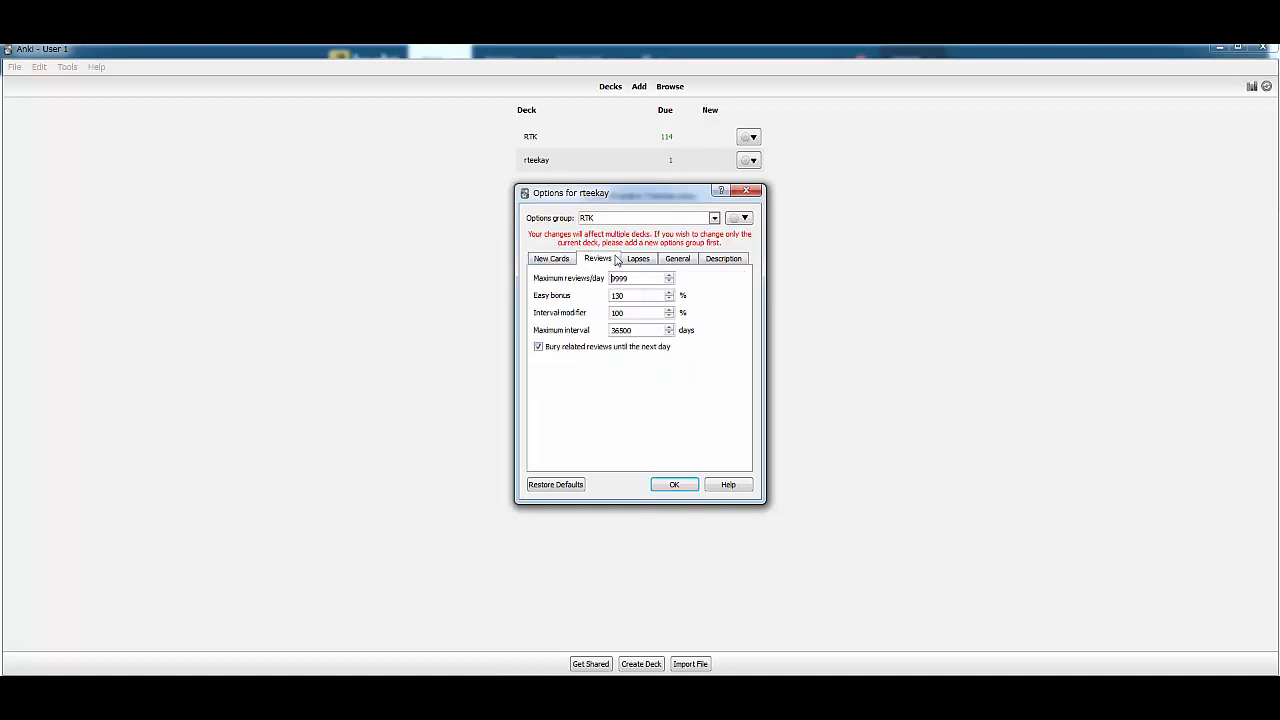
pyautogui.doubleClick(620, 278)
pyautogui.click(554, 264)
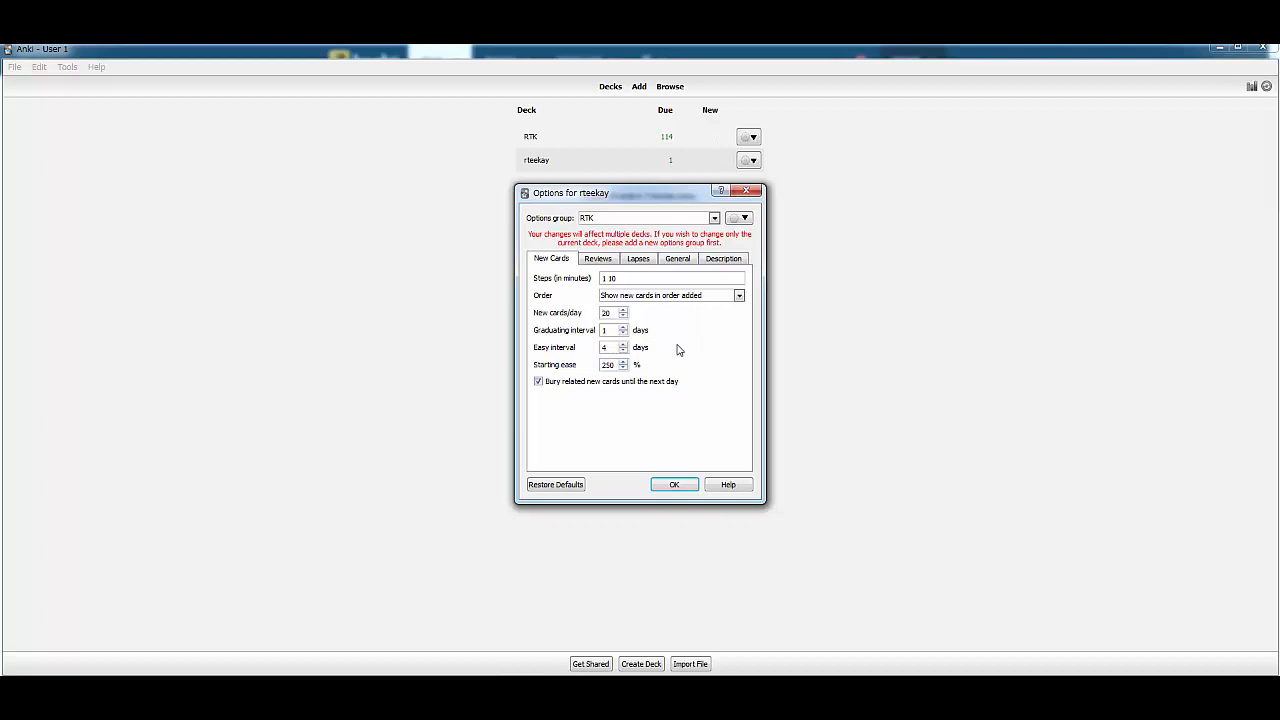
pyautogui.click(641, 261)
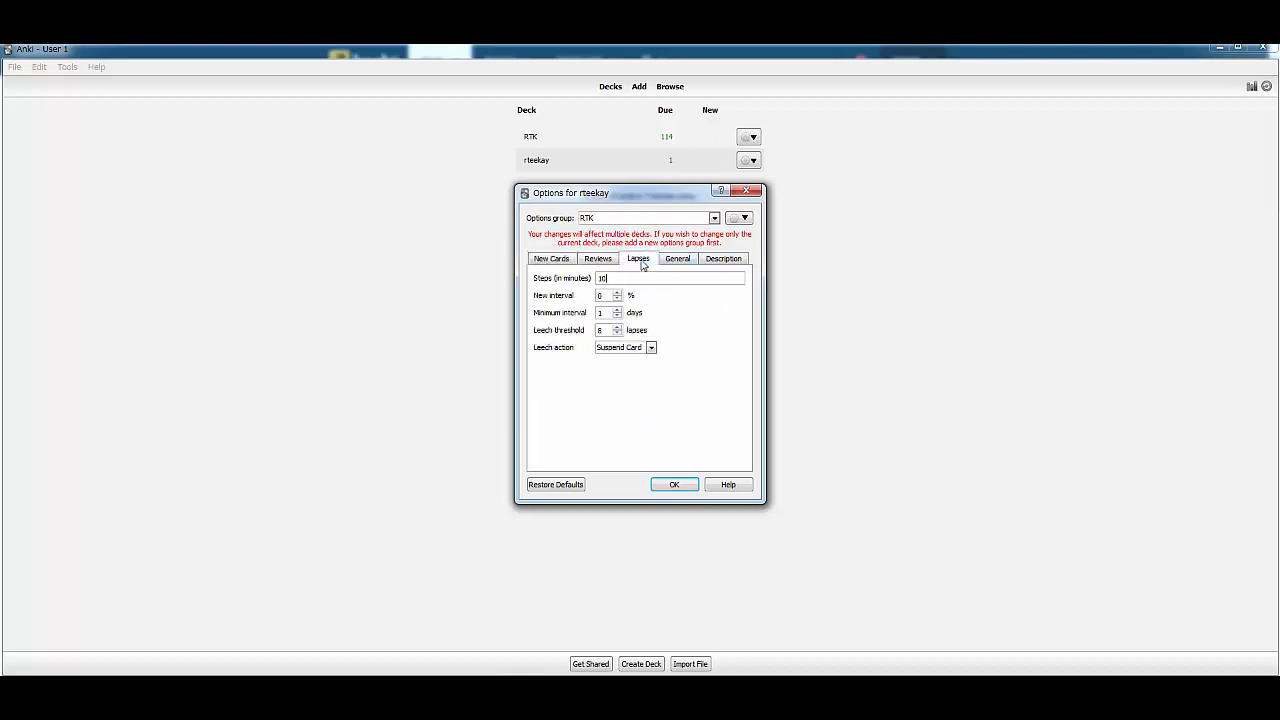
pyautogui.click(670, 263)
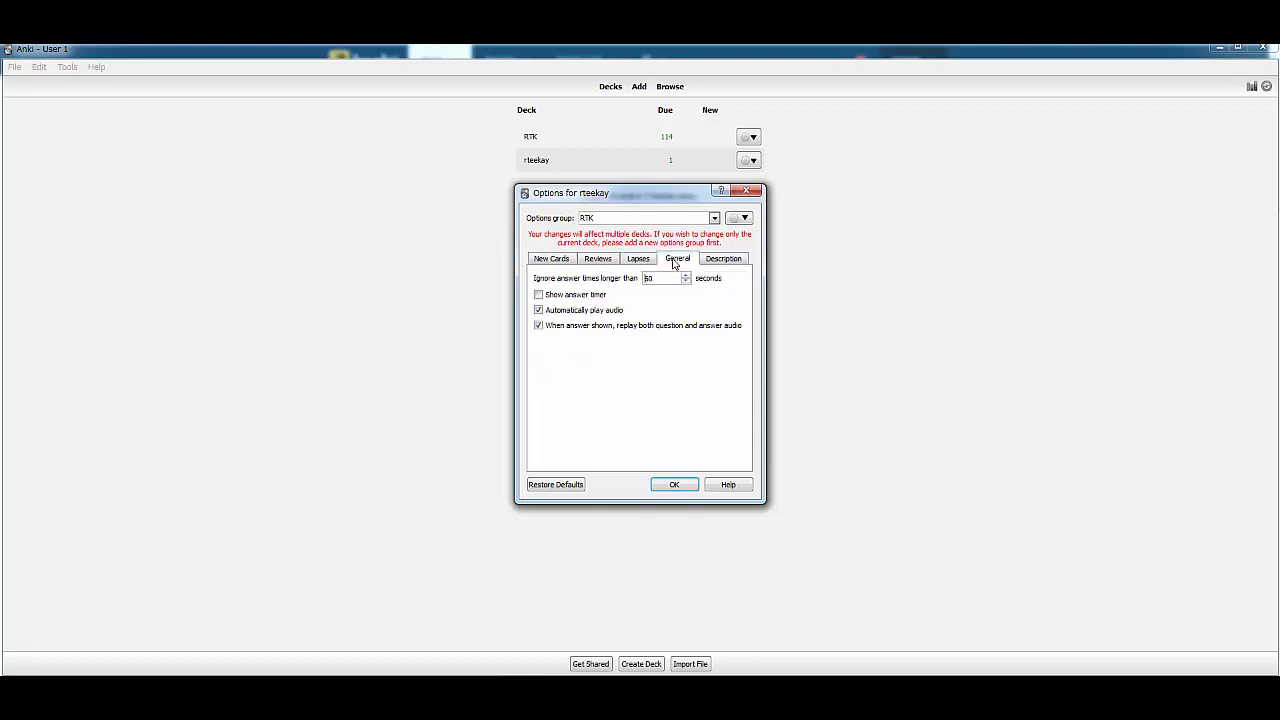
pyautogui.click(741, 260)
pyautogui.click(590, 266)
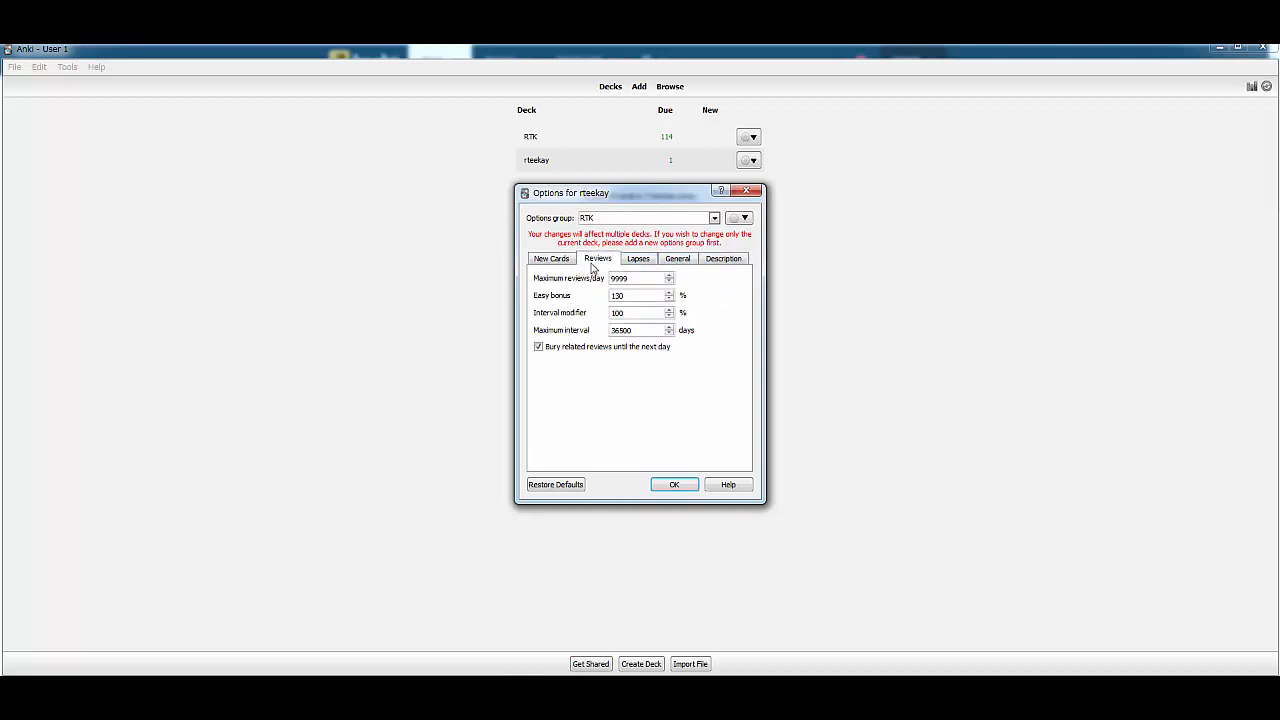
pyautogui.click(562, 263)
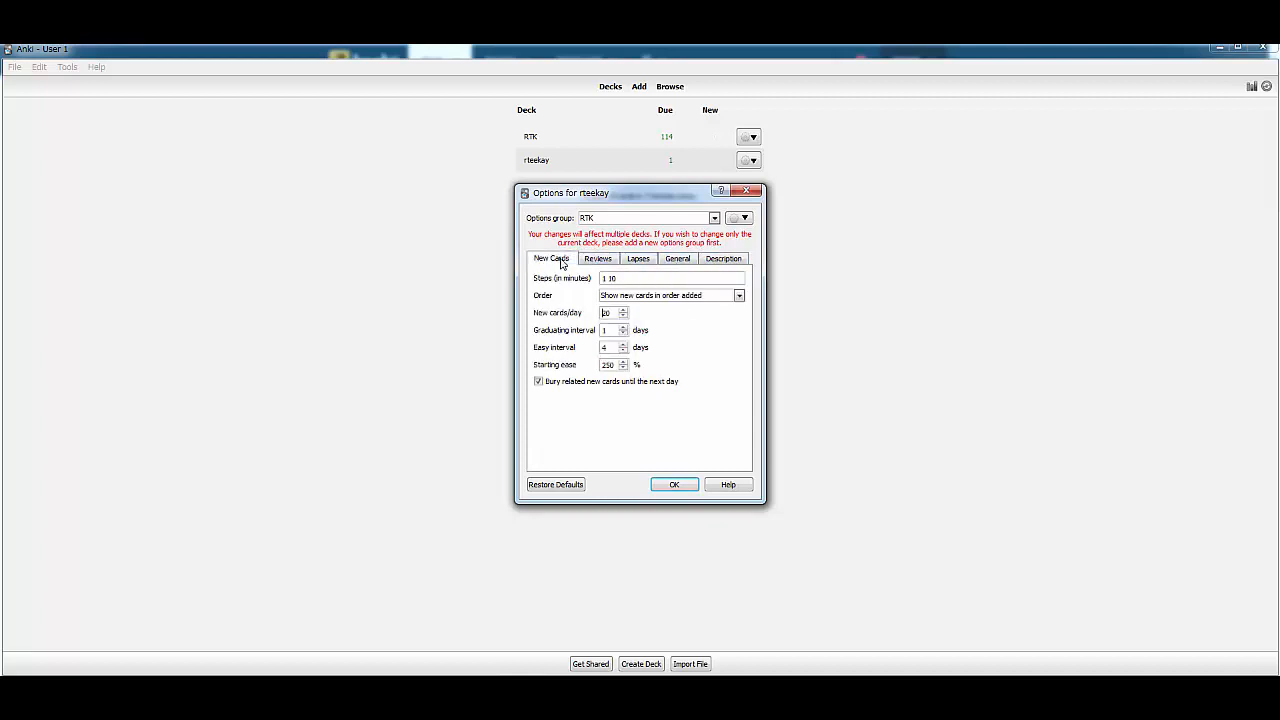
pyautogui.click(746, 191)
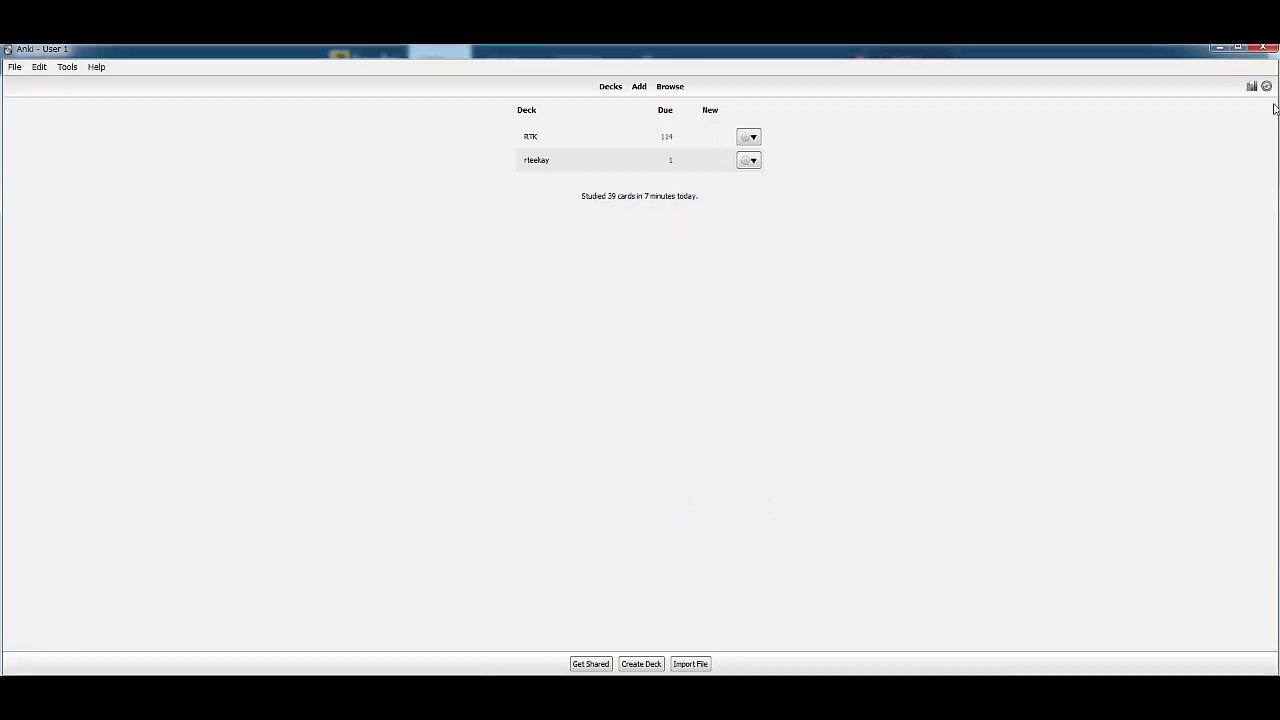
# Turn off stripping HTML when pasting text in Anki's preferences and close them
pyautogui.click(39, 66)
pyautogui.moveTo(65, 68)
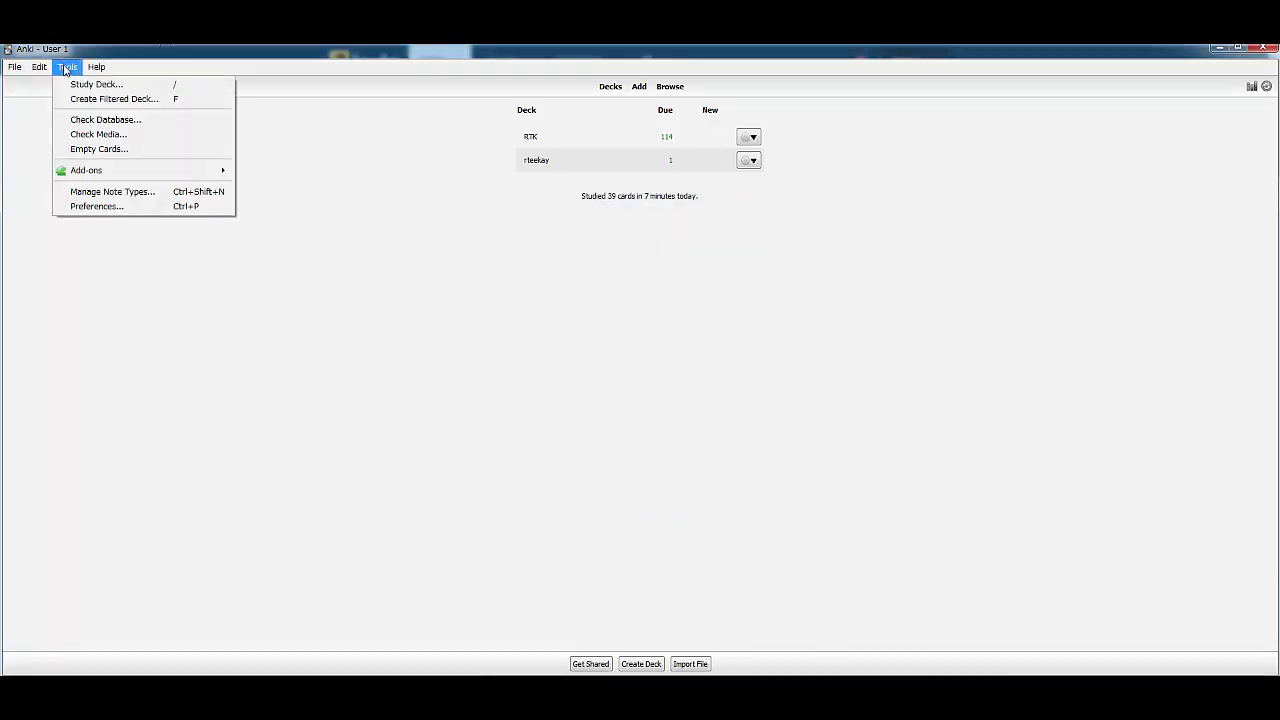
pyautogui.click(105, 207)
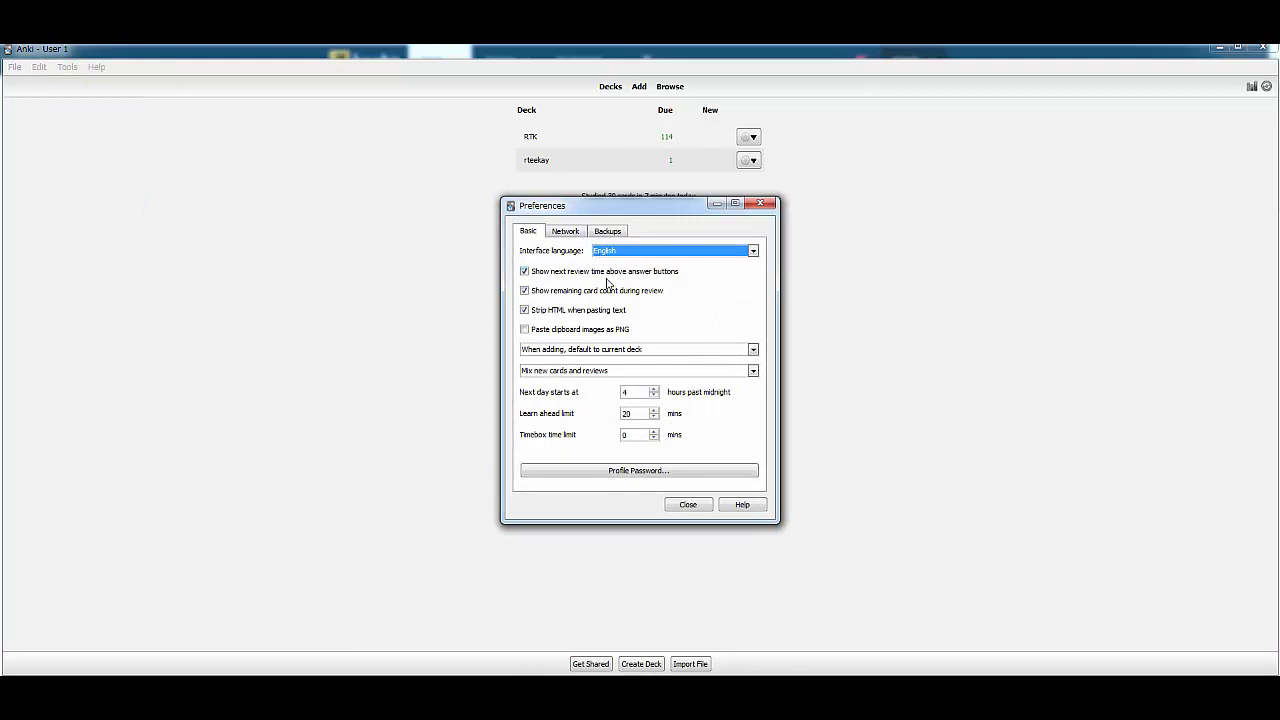
pyautogui.click(620, 313)
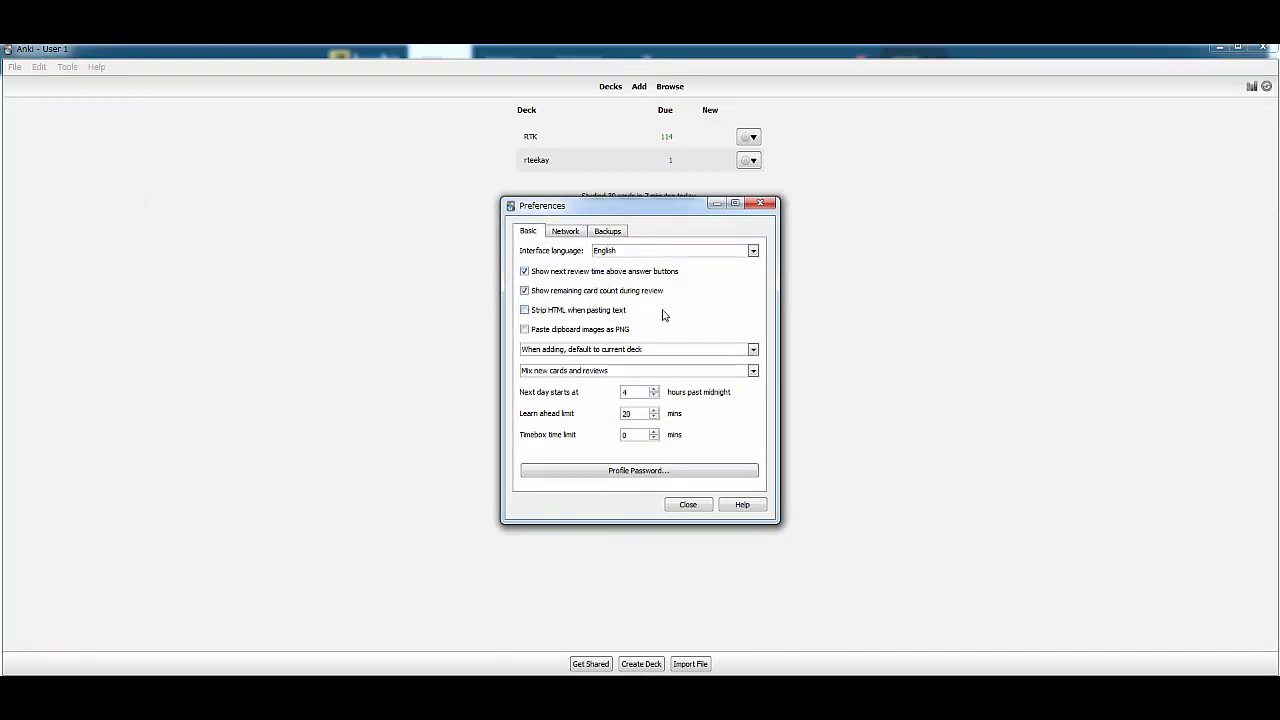
pyautogui.click(760, 203)
# Reopen the preferences to check the basic settings, including when the next day starts, and close them
pyautogui.click(67, 66)
pyautogui.click(116, 206)
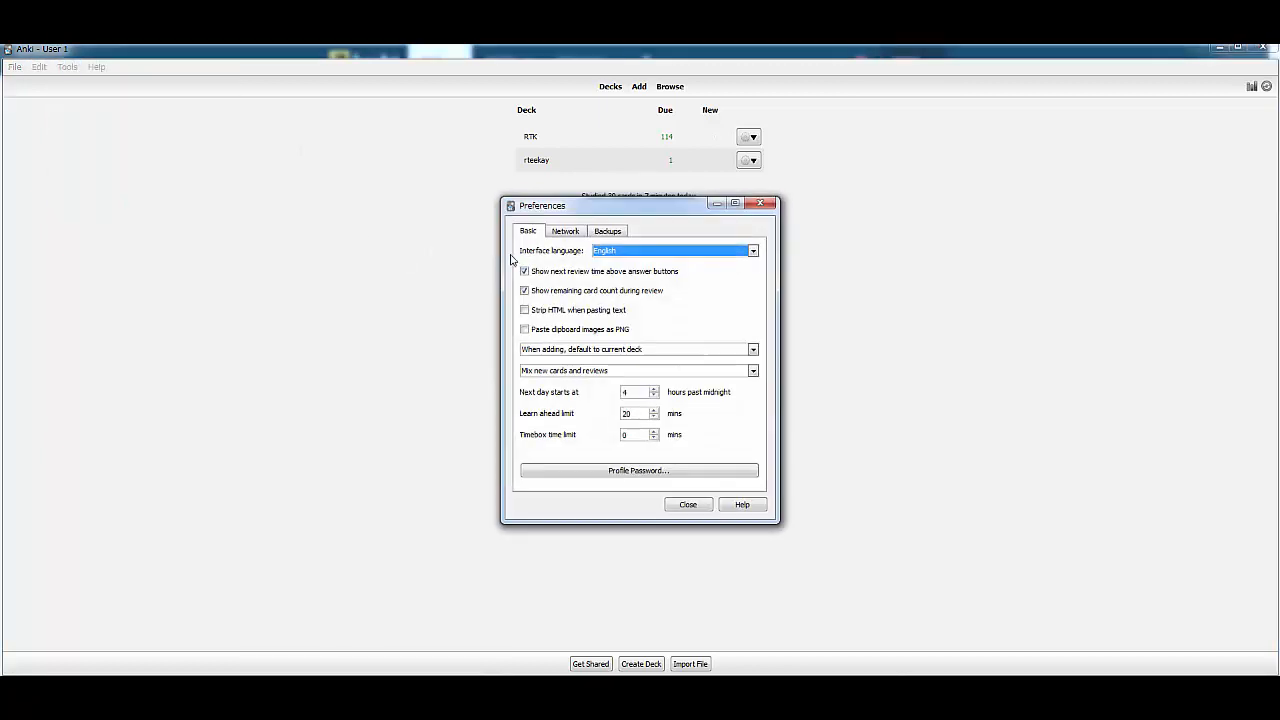
pyautogui.click(524, 392)
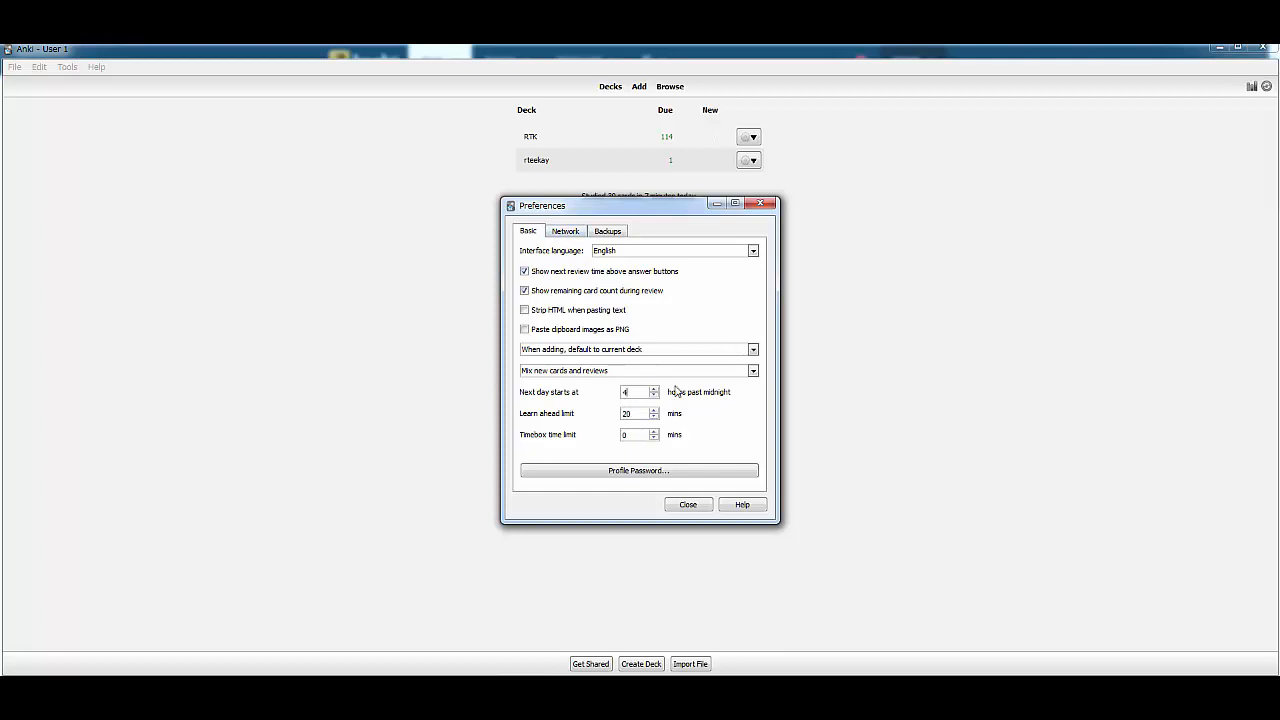
pyautogui.click(689, 505)
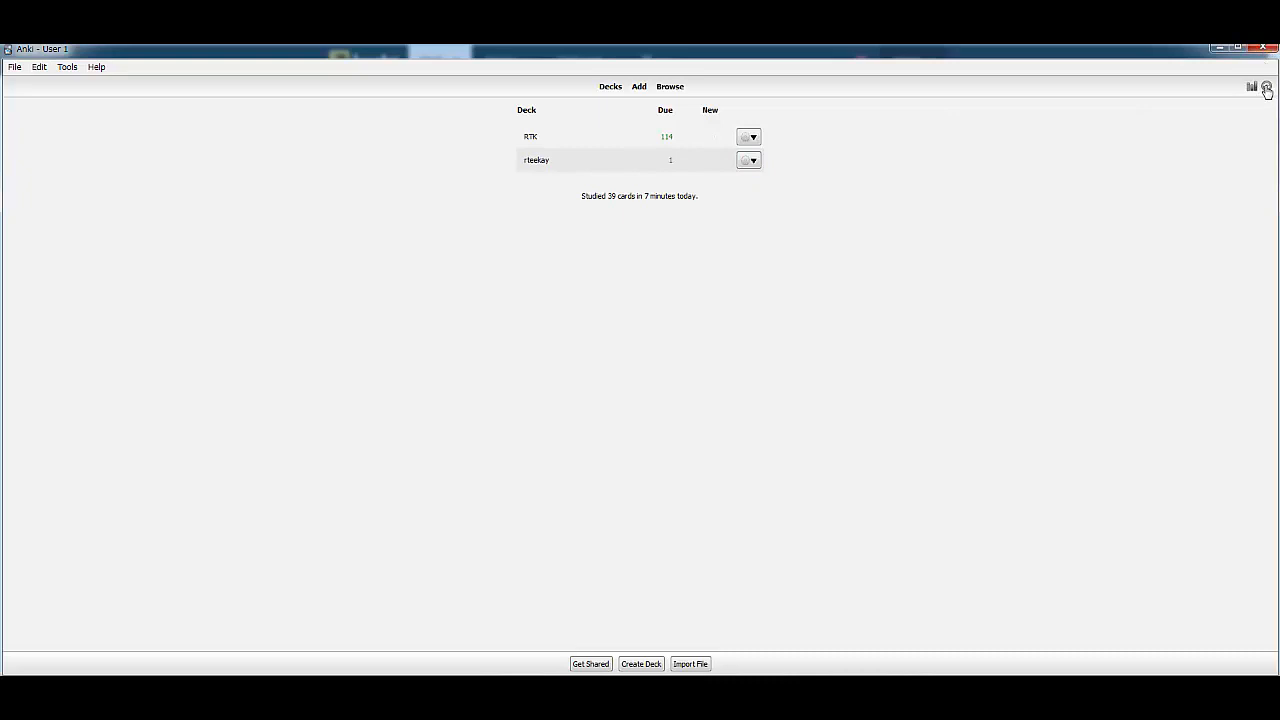
pyautogui.click(39, 66)
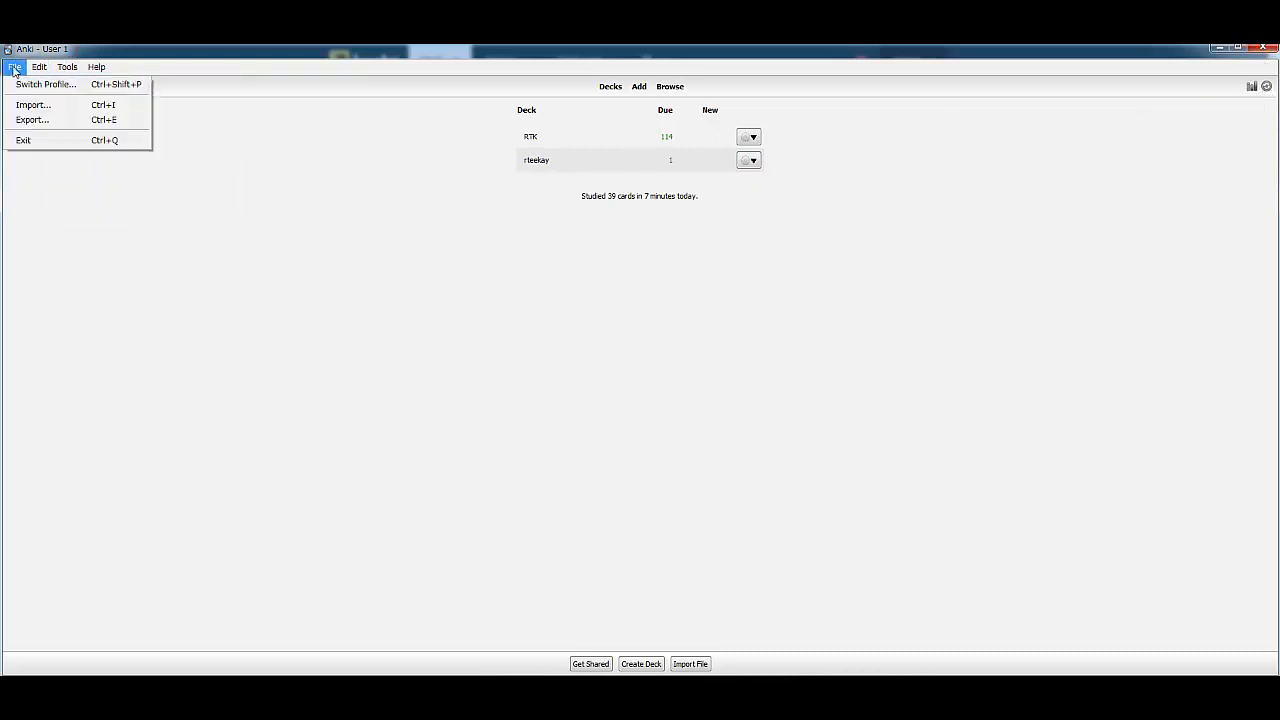
pyautogui.click(357, 148)
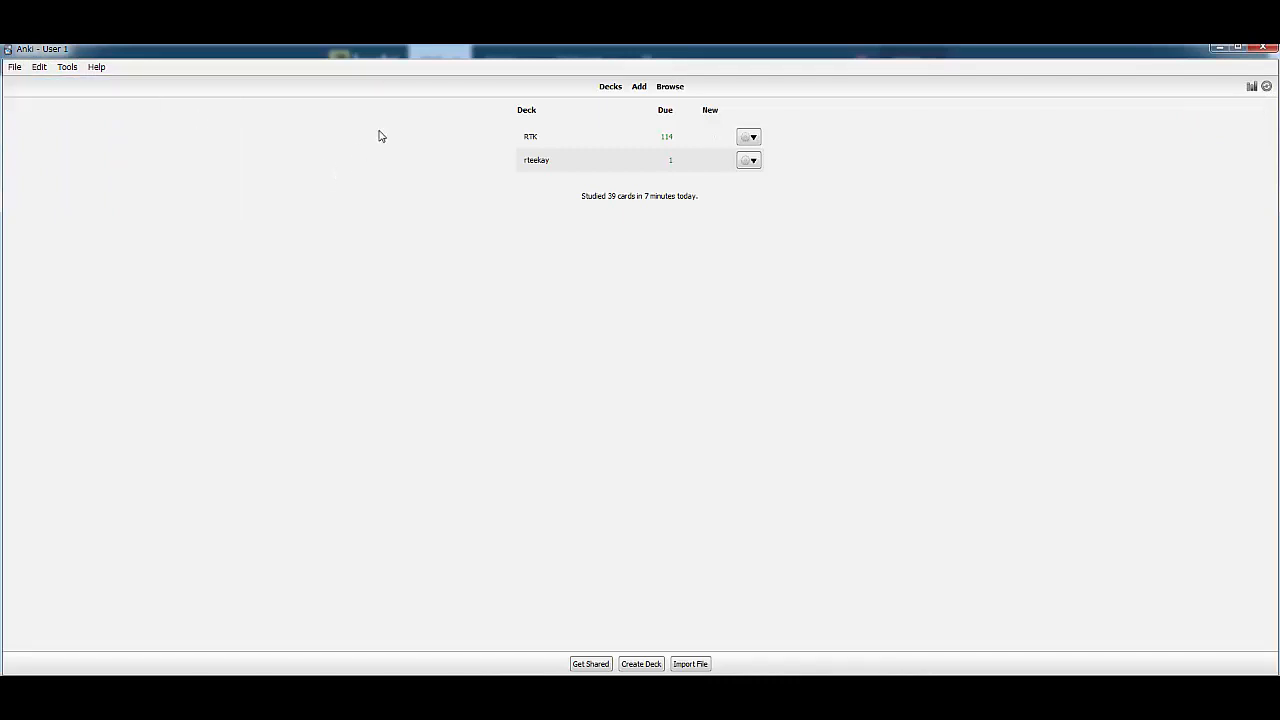